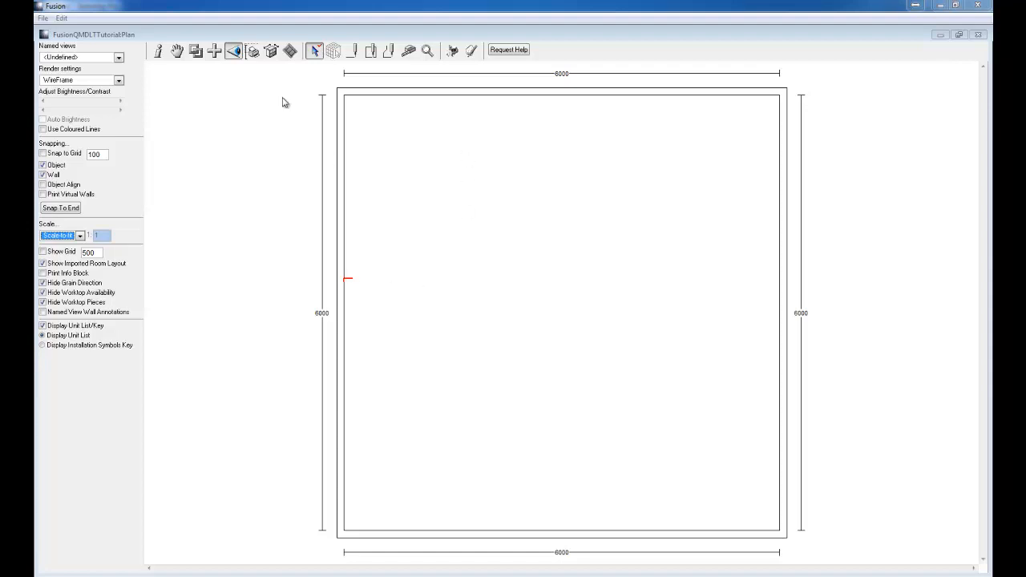
# Choose the *BOX item from Advanced Graphics and set its length to 305, depth to 100 and height to 1100.
pyautogui.click(214, 49)
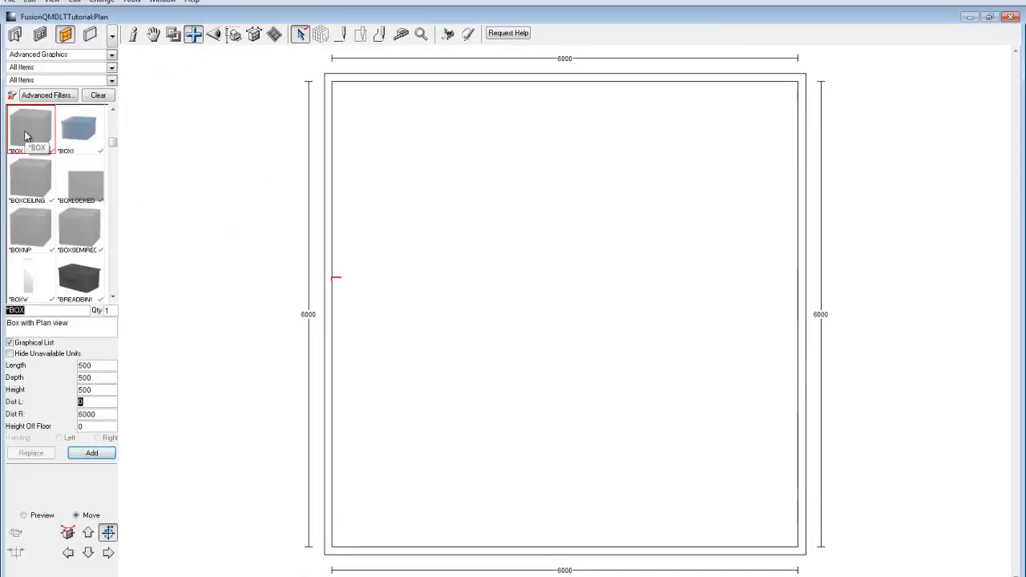
pyautogui.click(103, 368)
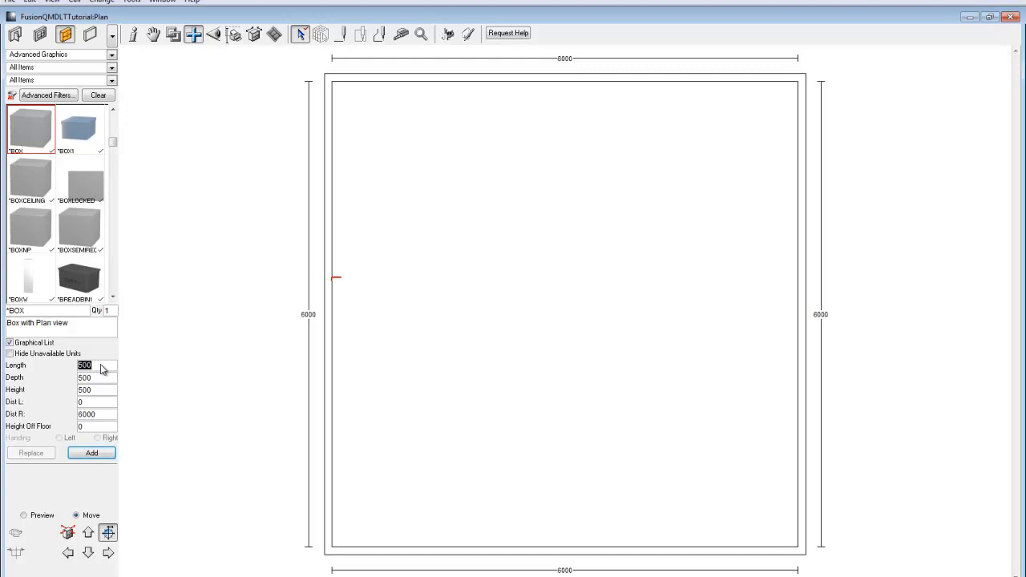
pyautogui.write('305')
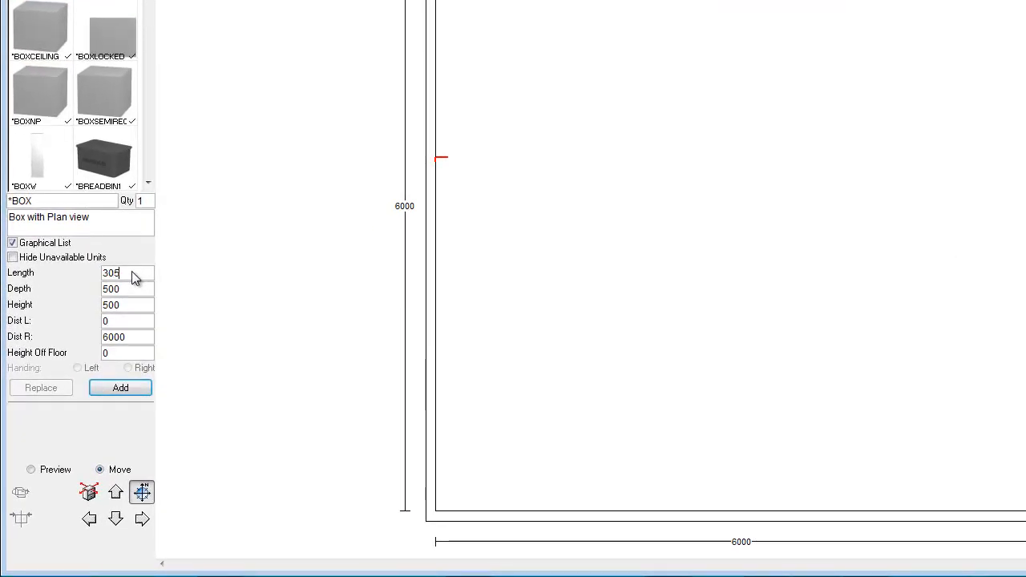
pyautogui.press('Tab')
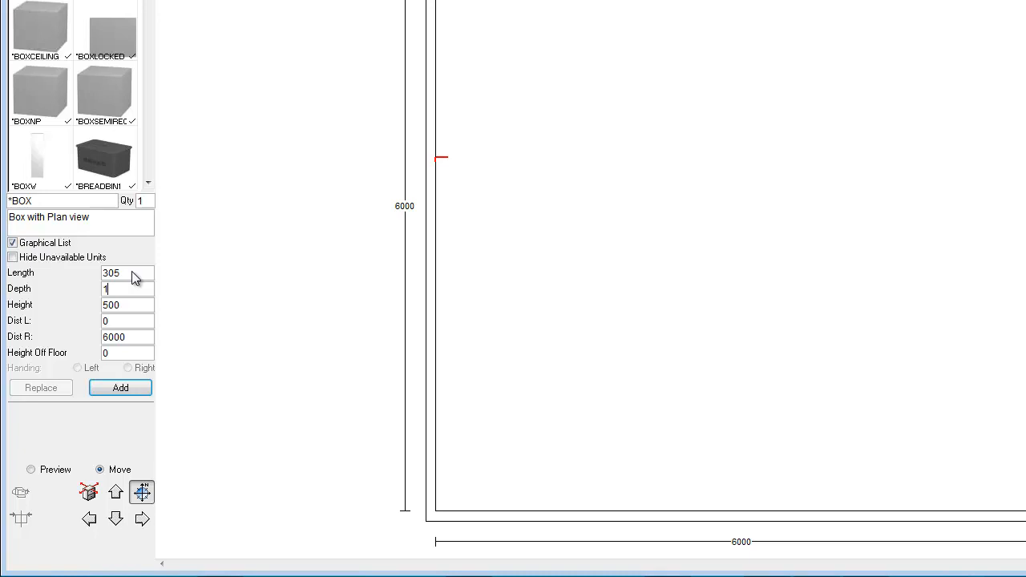
pyautogui.press('Tab')
pyautogui.write('1100')
# Add ten of these boxes end to end in a straight row starting at the room's left wall.
pyautogui.press('Return')
pyautogui.press('Return')
pyautogui.press('Return')
pyautogui.press('Return')
pyautogui.press('Return')
pyautogui.press('Return')
pyautogui.press('Return')
pyautogui.press('Return')
pyautogui.press('Return')
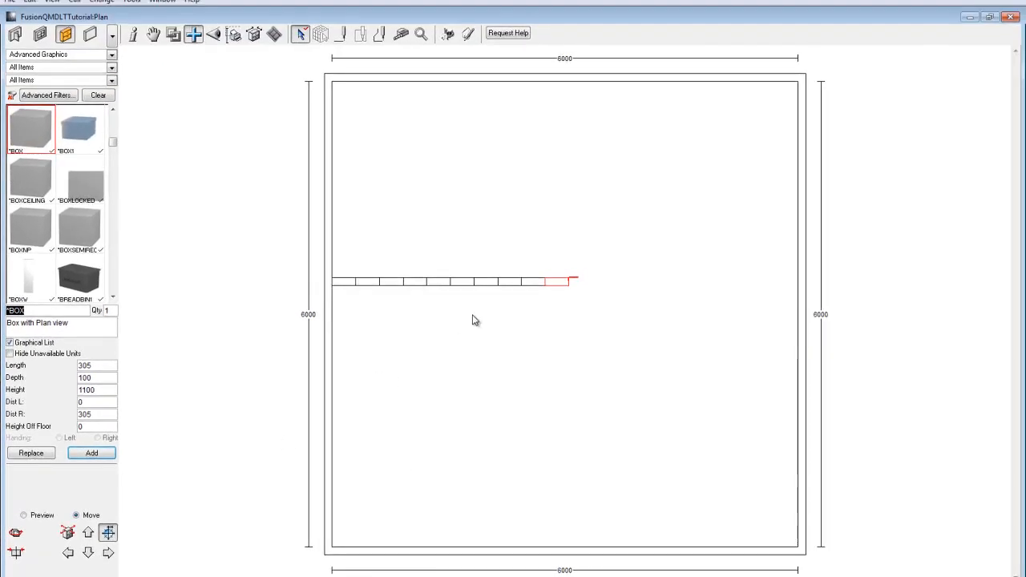
# Select every box except the one against the wall and position the cursor at the lower joint between the first and second boxes.
pyautogui.click(153, 34)
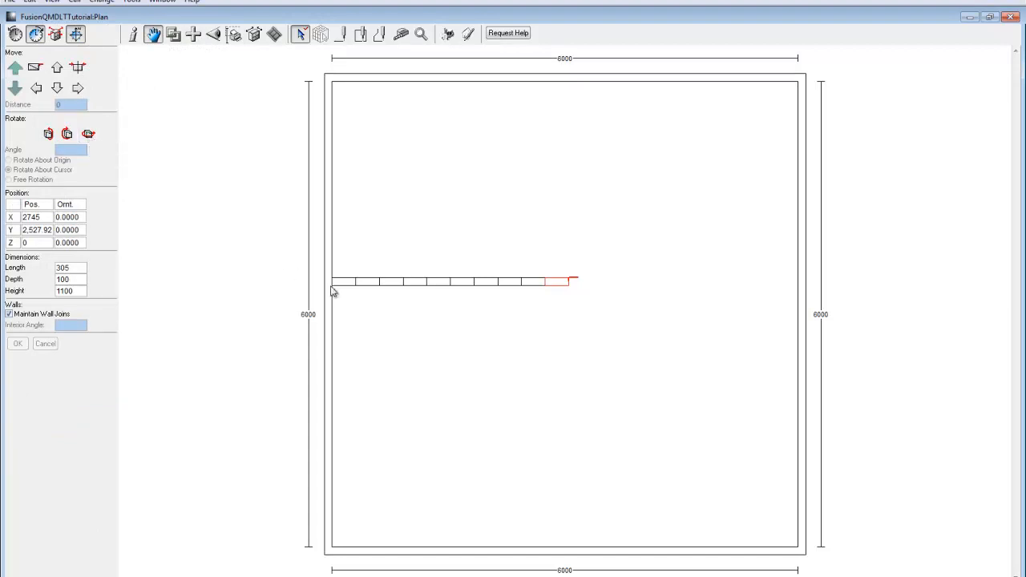
pyautogui.scroll(2, 334, 292)
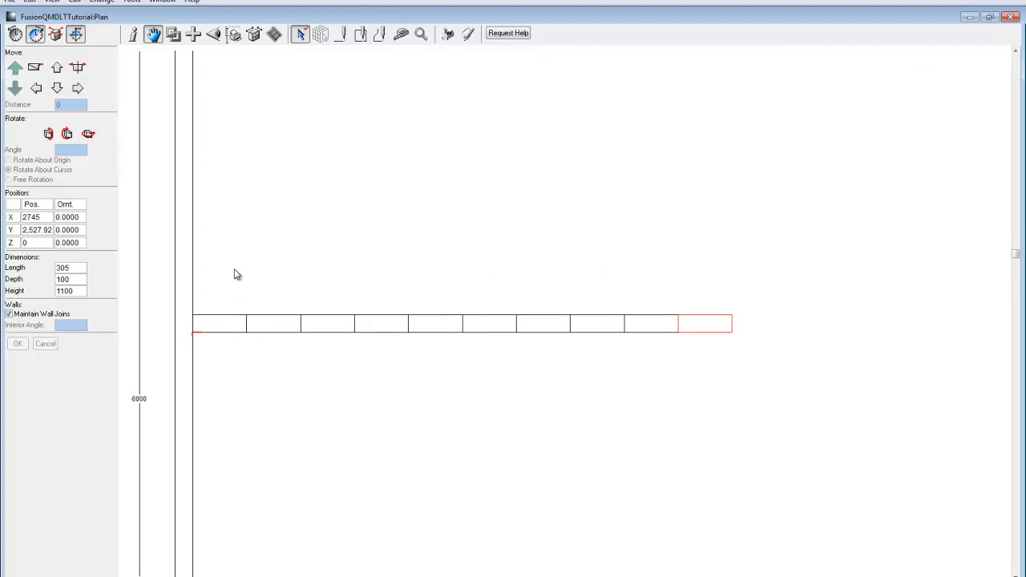
pyautogui.moveTo(233, 264); pyautogui.dragTo(782, 381)
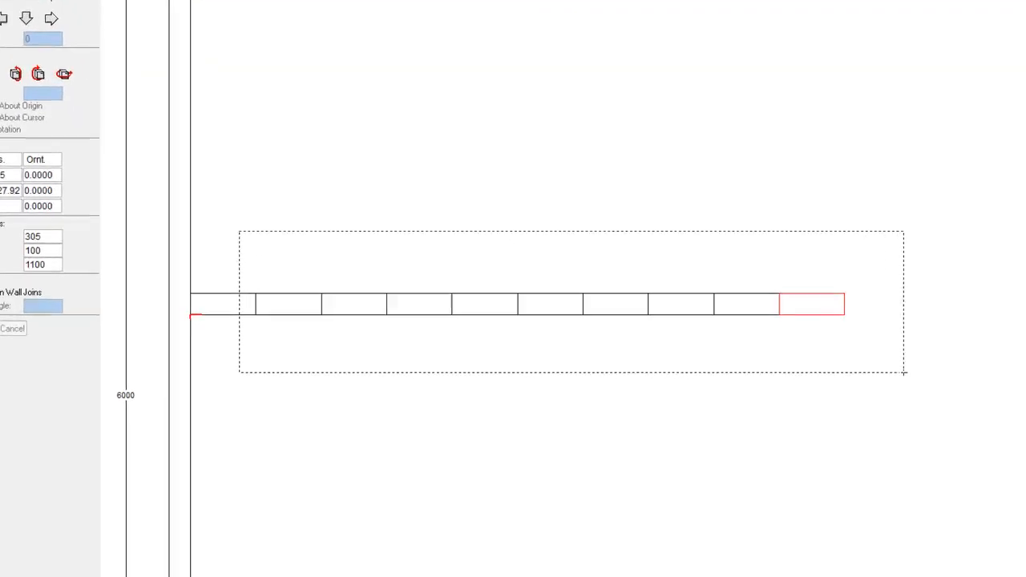
pyautogui.moveTo(904, 373); pyautogui.dragTo(905, 373)
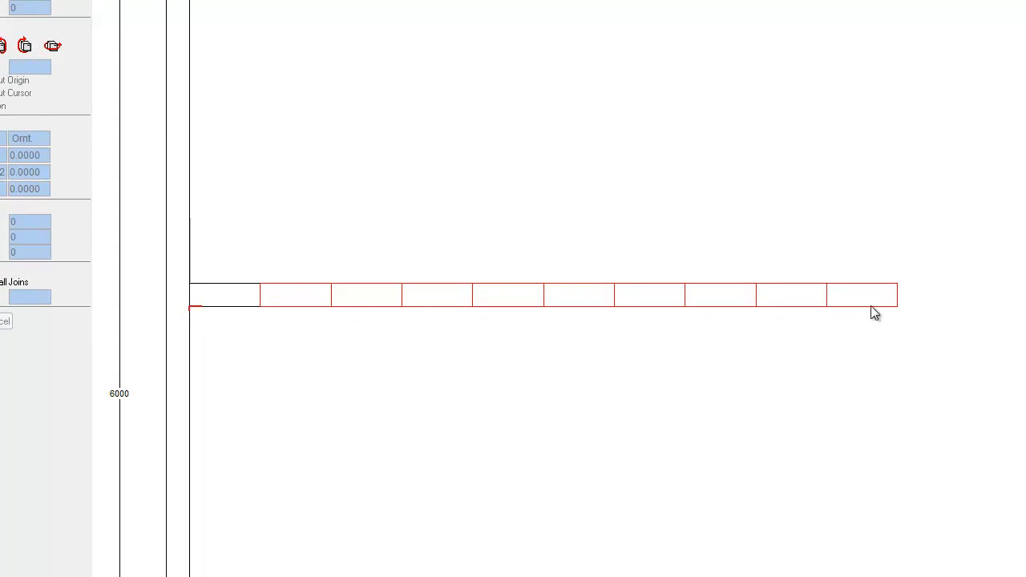
pyautogui.rightClick(263, 315)
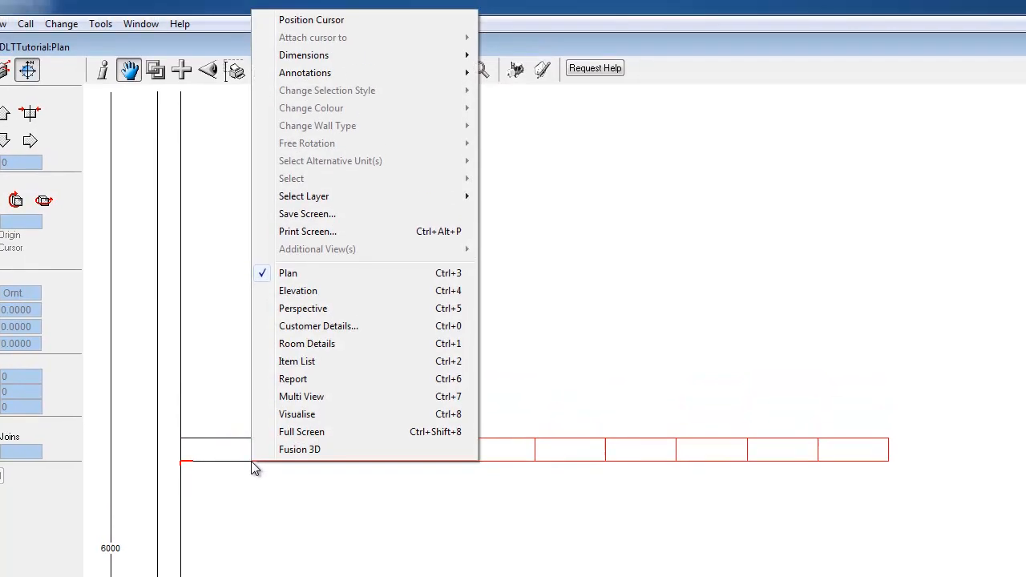
pyautogui.click(331, 28)
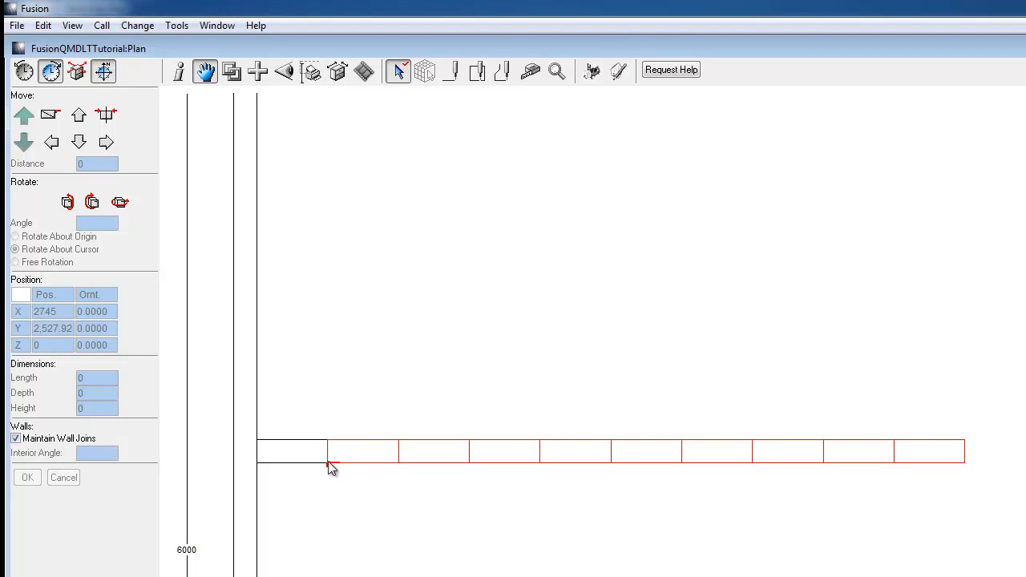
# Try rotating the nine selected boxes by -7.5 degrees about the cursor and undo the rotation.
pyautogui.click(121, 203)
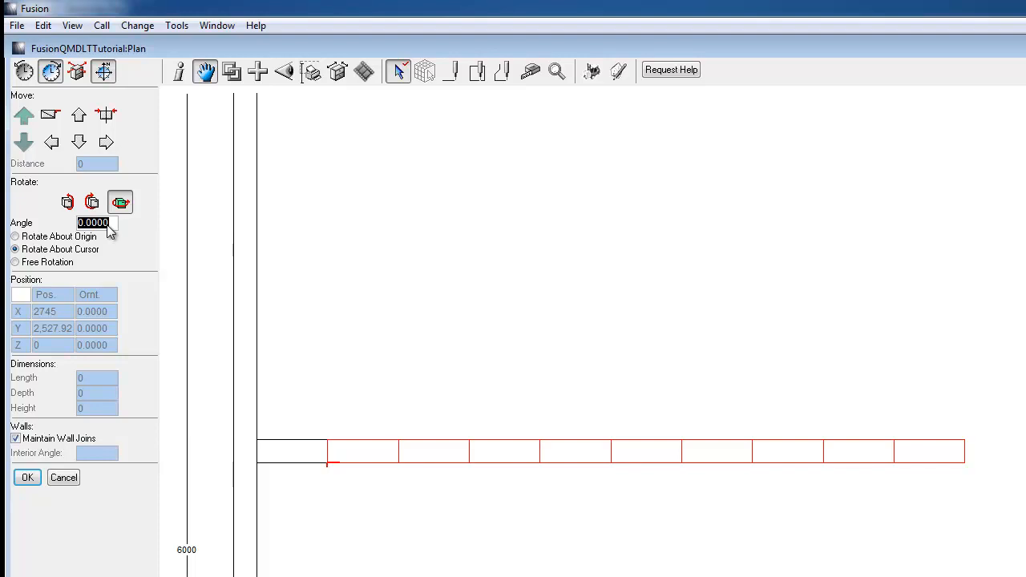
pyautogui.press('BackSpace')
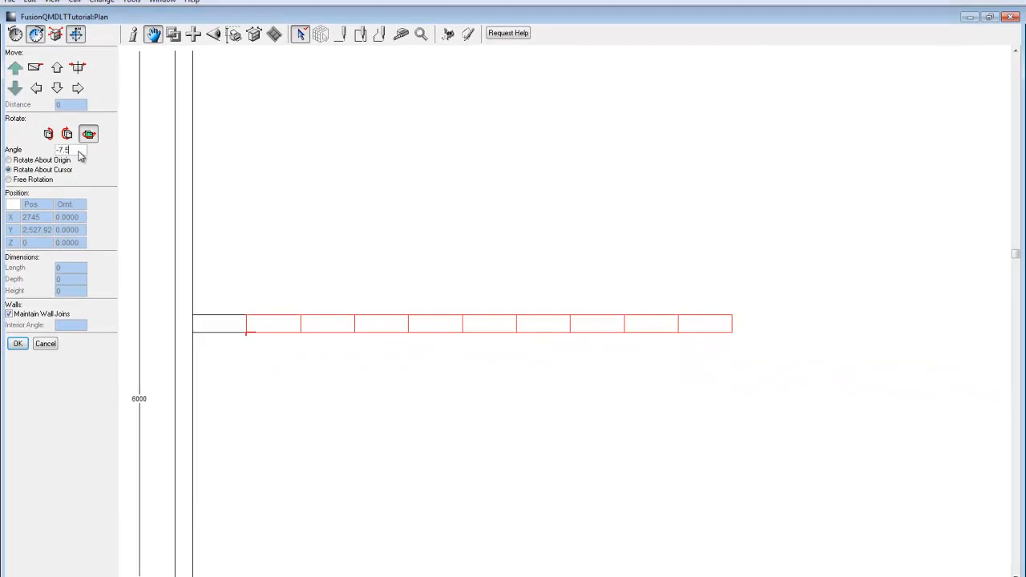
pyautogui.press('Return')
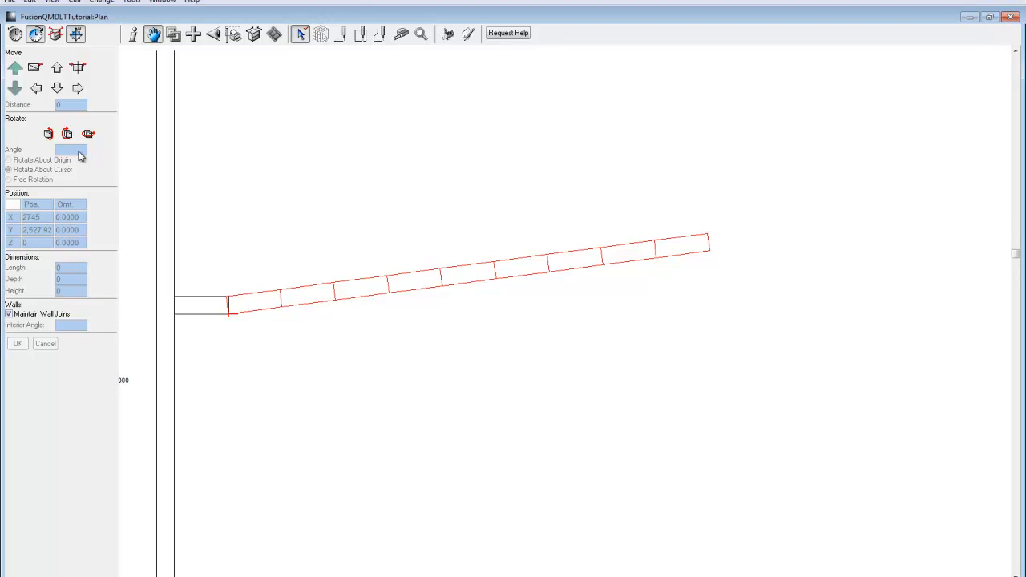
pyautogui.hotkey('ctrl', 'z')
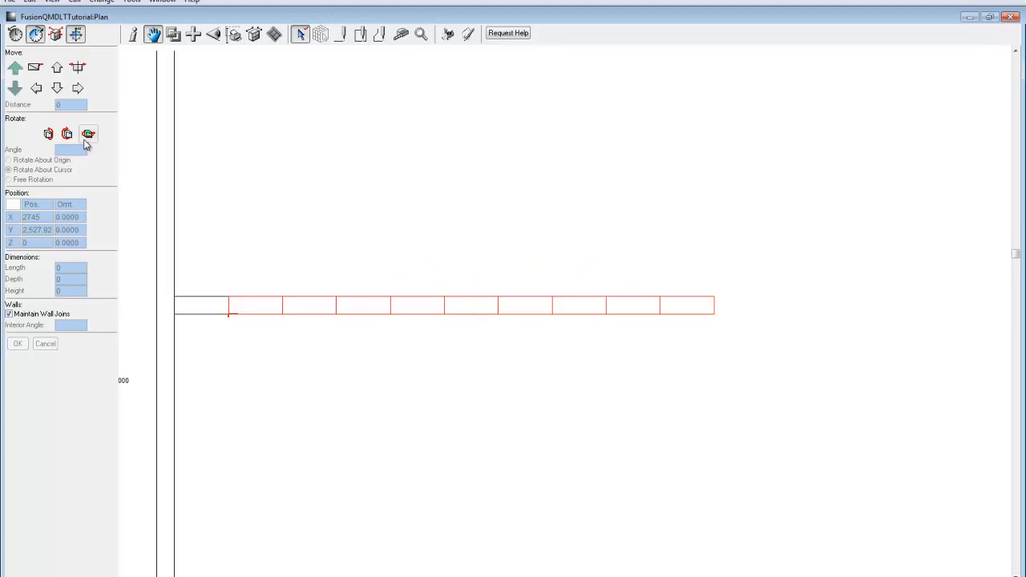
# Rotate the nine selected boxes by -6 degrees about the cursor in plan.
pyautogui.click(88, 134)
pyautogui.write('-')
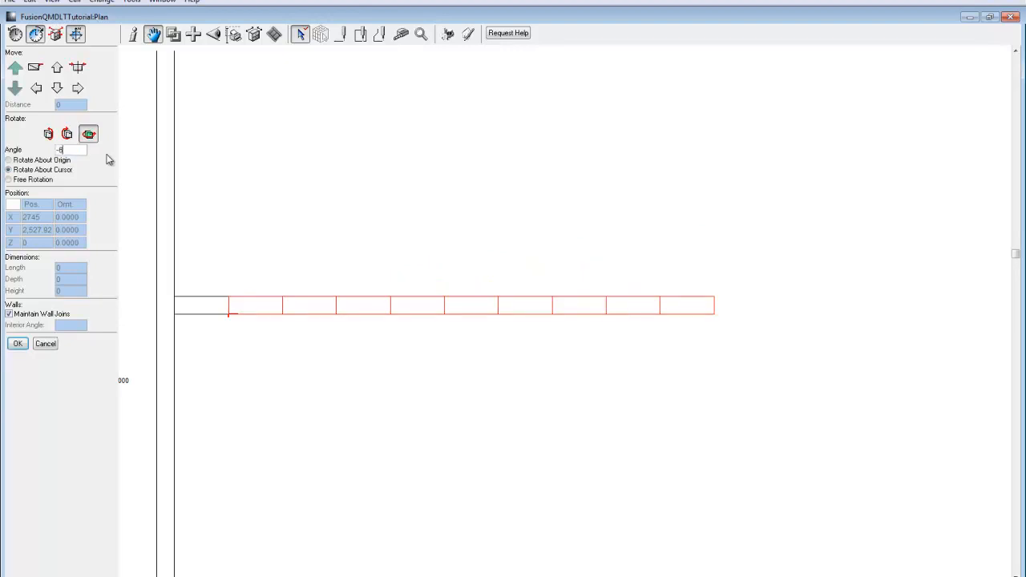
pyautogui.write('6')
pyautogui.press('Return')
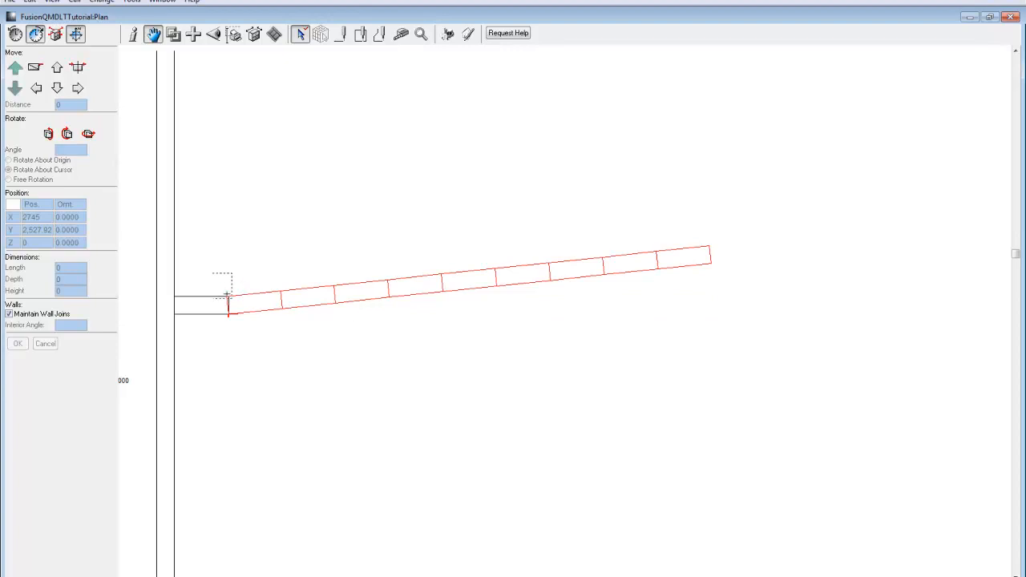
# Deselect the second box, position the cursor at its lower joint with the third, and rotate the remaining eight boxes by -6 degrees.
pyautogui.moveTo(277, 322); pyautogui.dragTo(295, 336)
pyautogui.rightClick(282, 313)
pyautogui.click(323, 261)
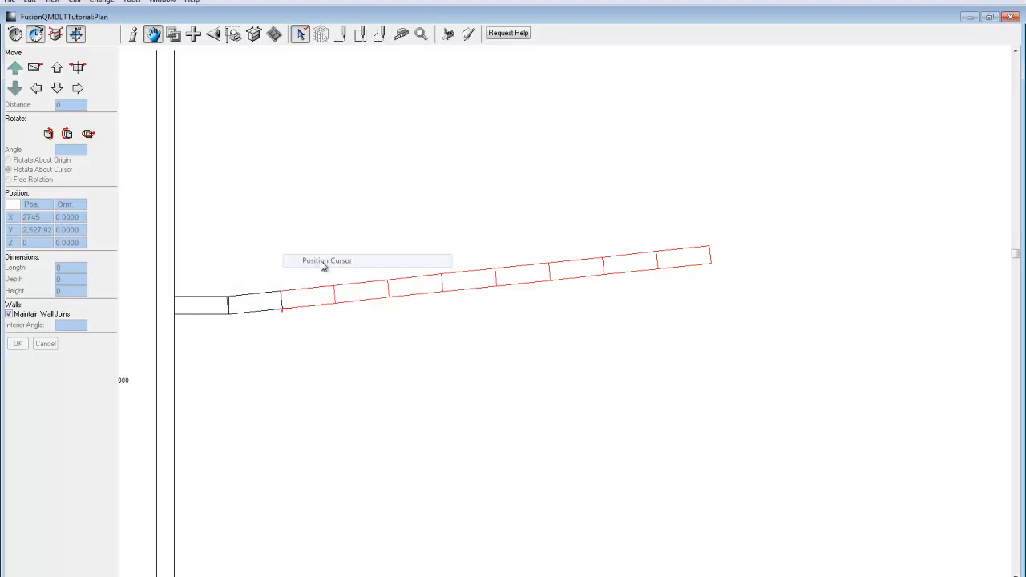
pyautogui.click(88, 134)
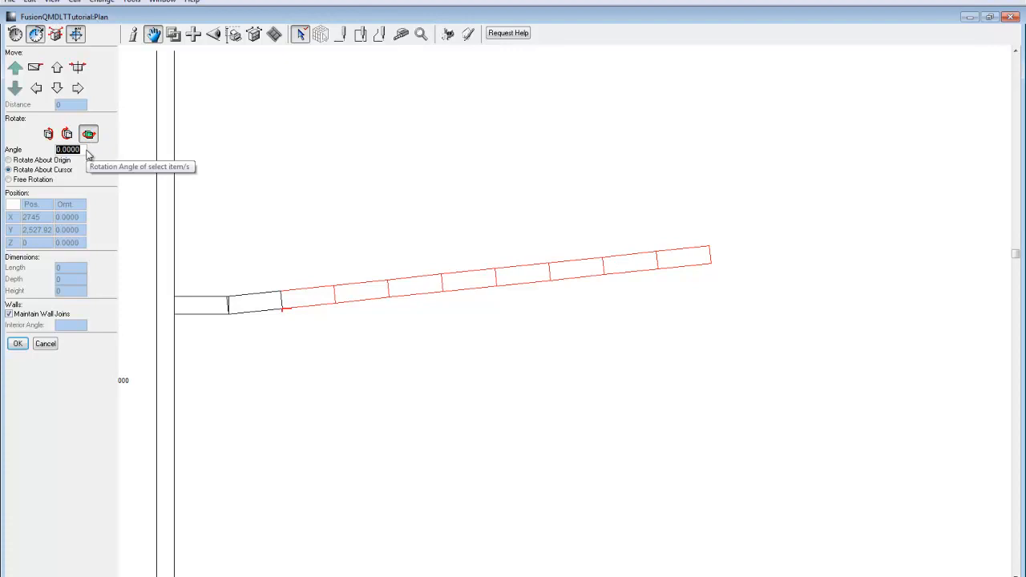
pyautogui.write('-6')
pyautogui.press('Return')
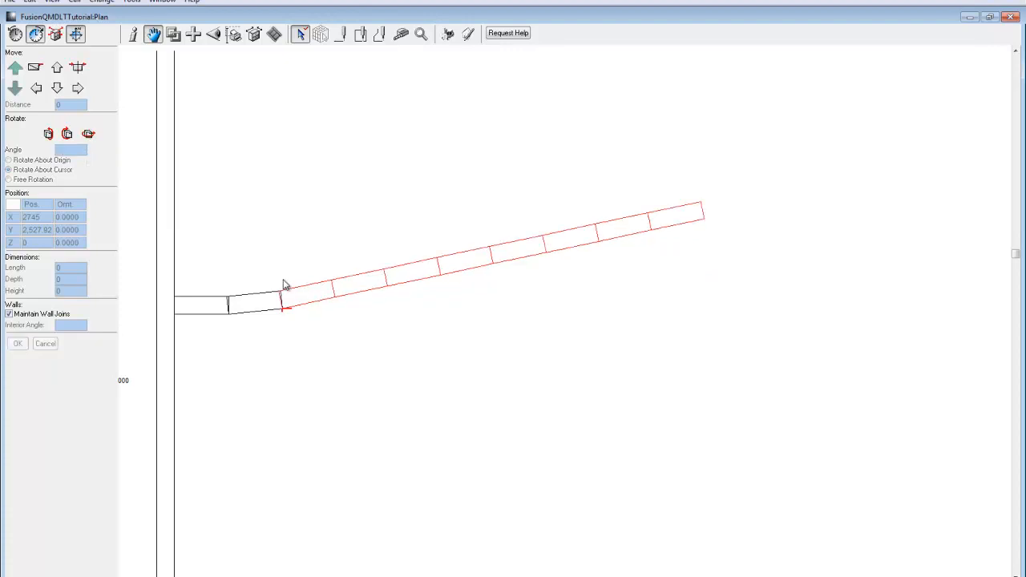
# Deselect the third box and rotate the remaining seven boxes by -6 degrees about its lower joint with the fourth.
pyautogui.moveTo(271, 274)
pyautogui.keyDown('shift'); pyautogui.mouseDown()
pyautogui.moveTo(312, 317)
pyautogui.moveTo(354, 329)
pyautogui.mouseUp(); pyautogui.keyUp('shift')
pyautogui.click(88, 134)
pyautogui.write('6')
pyautogui.press('Return')
# Deselect the fourth box and rotate the remaining six boxes by -6 degrees about its lower joint with the fifth.
pyautogui.moveTo(319, 244); pyautogui.dragTo(399, 321)
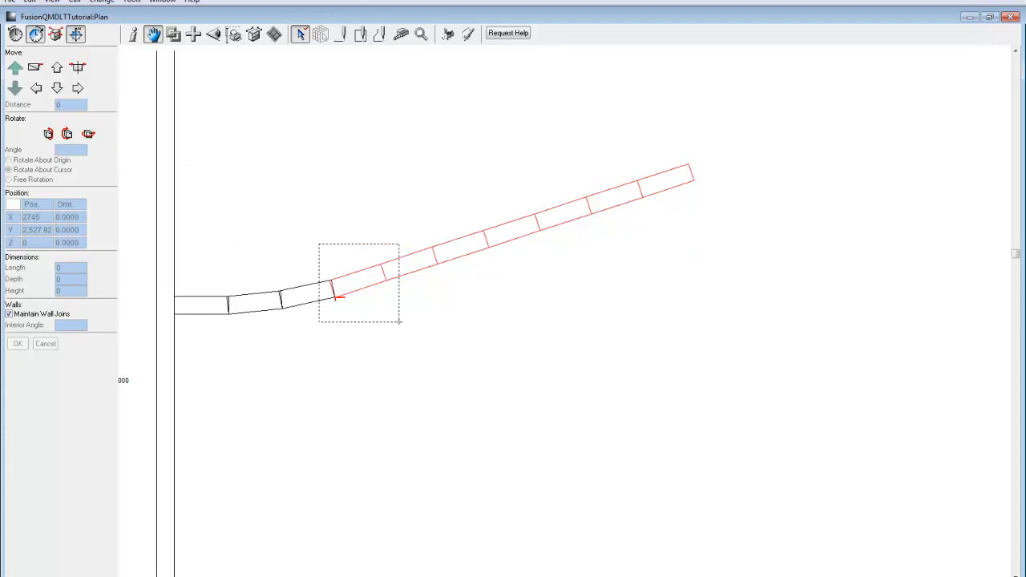
pyautogui.click(88, 134)
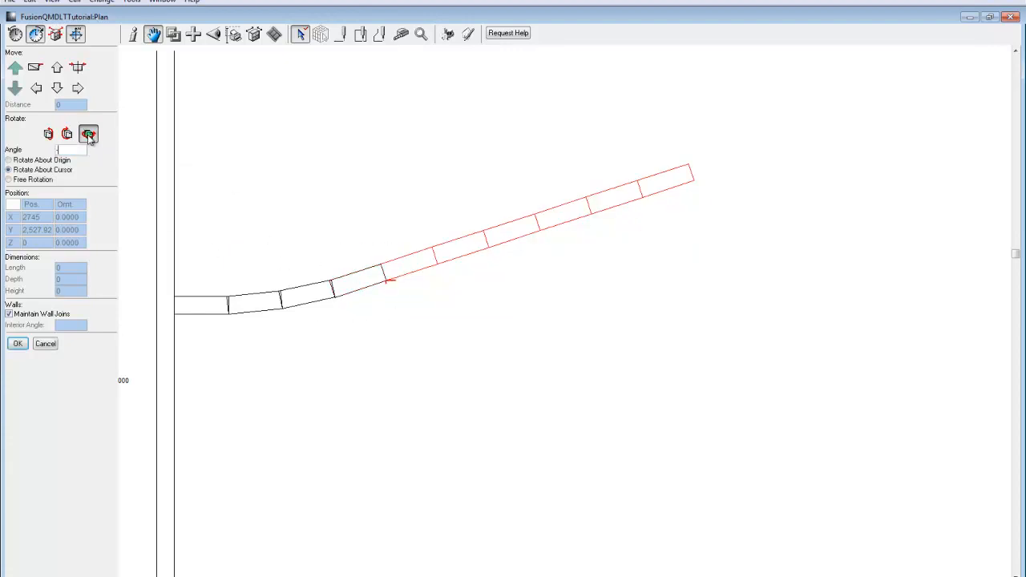
pyautogui.write('6')
pyautogui.press('Return')
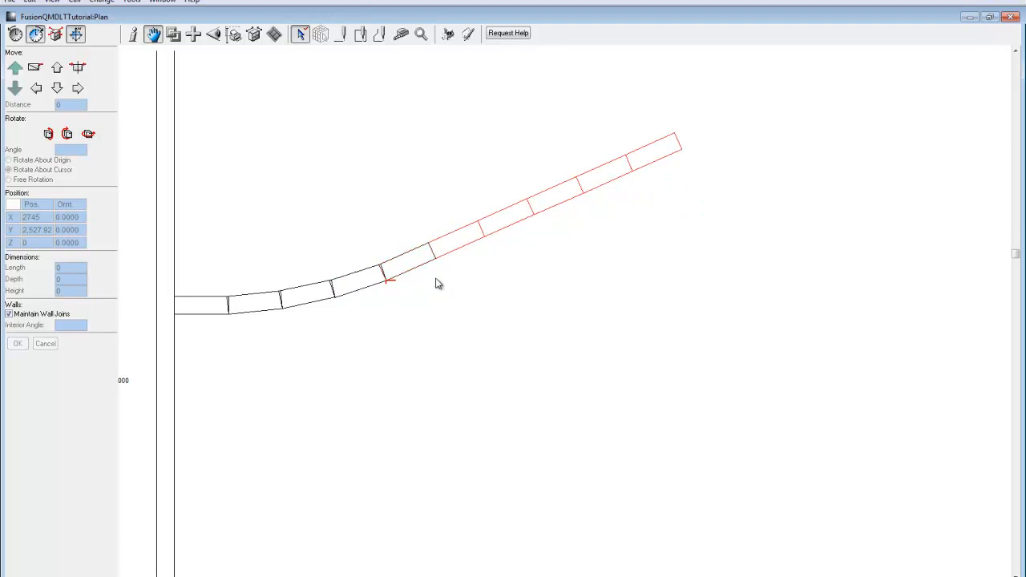
# With the fifth box left out of the selection, rotate the remaining five boxes by -6 degrees about the fifth box's lower end corner.
pyautogui.click(88, 133)
pyautogui.write('-6')
pyautogui.press('Return')
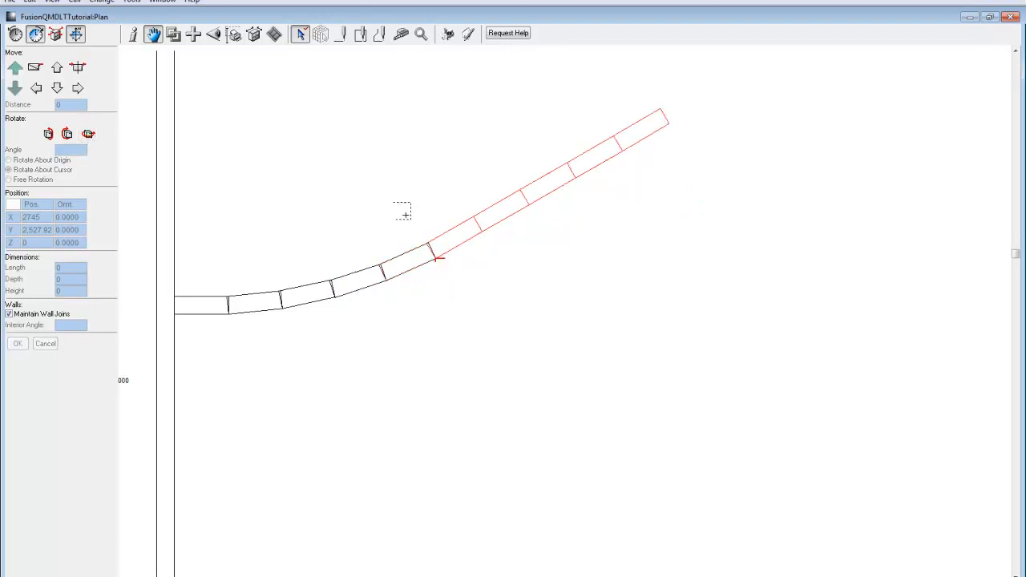
# With the sixth box left out of the selection, rotate the last four boxes by -6 degrees about the sixth box's lower end corner.
pyautogui.click(88, 134)
pyautogui.write('-6')
pyautogui.press('Return')
# Deselect the seventh box, move the cursor to its lower end corner, and rotate the last three boxes by -6 degrees.
pyautogui.keyDown('shift'); pyautogui.moveTo(448, 161); pyautogui.dragTo(546, 269); pyautogui.keyUp('shift')
pyautogui.click(527, 201)
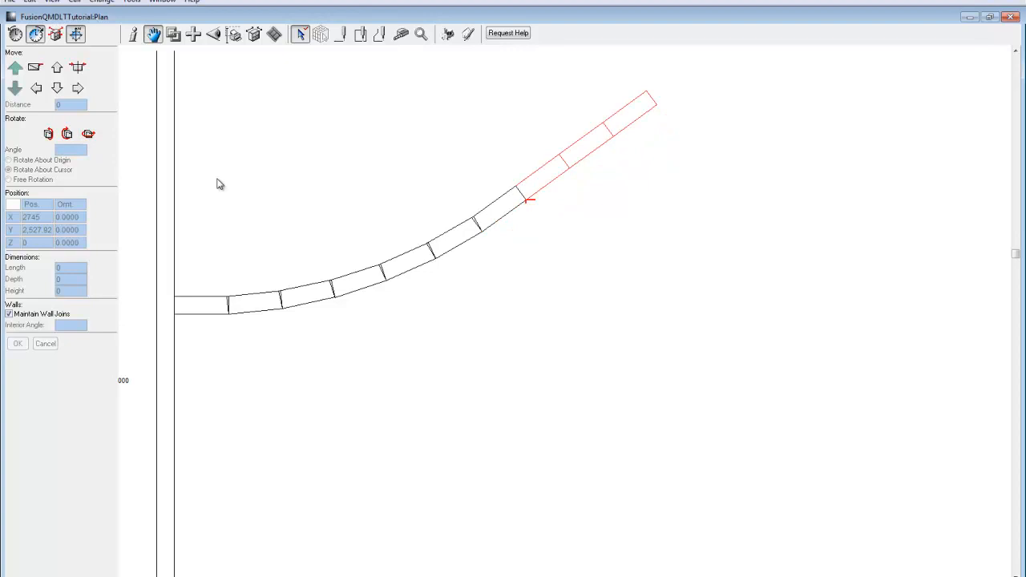
pyautogui.click(88, 134)
pyautogui.write('-6')
pyautogui.press('Return')
# Deselect the eighth box, move the cursor to its lower end corner, and rotate the last two boxes by -6 degrees.
pyautogui.keyDown('shift'); pyautogui.moveTo(495, 121); pyautogui.dragTo(585, 223); pyautogui.keyUp('shift')
pyautogui.click(567, 164)
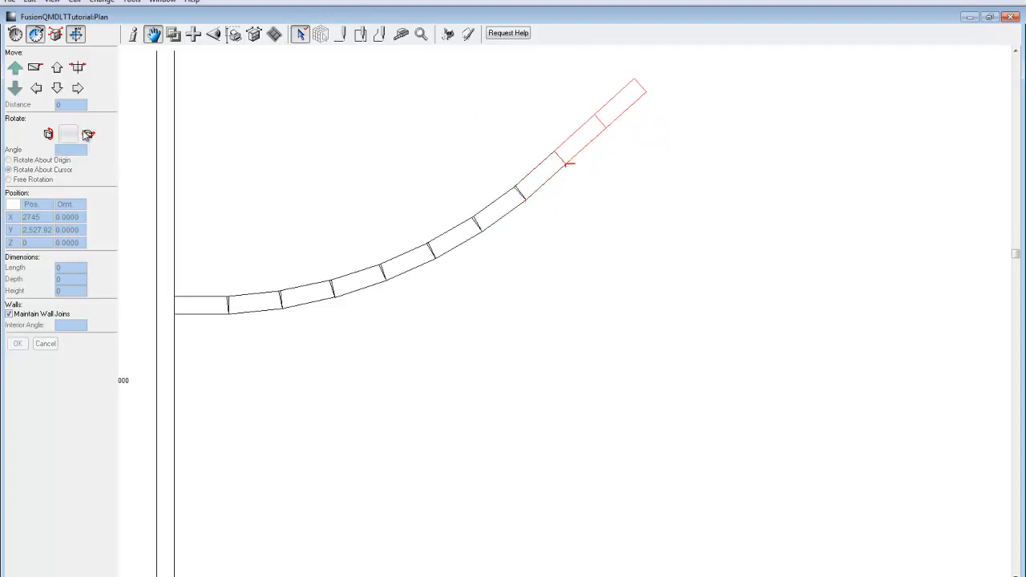
pyautogui.click(88, 134)
pyautogui.write('-6')
pyautogui.press('Return')
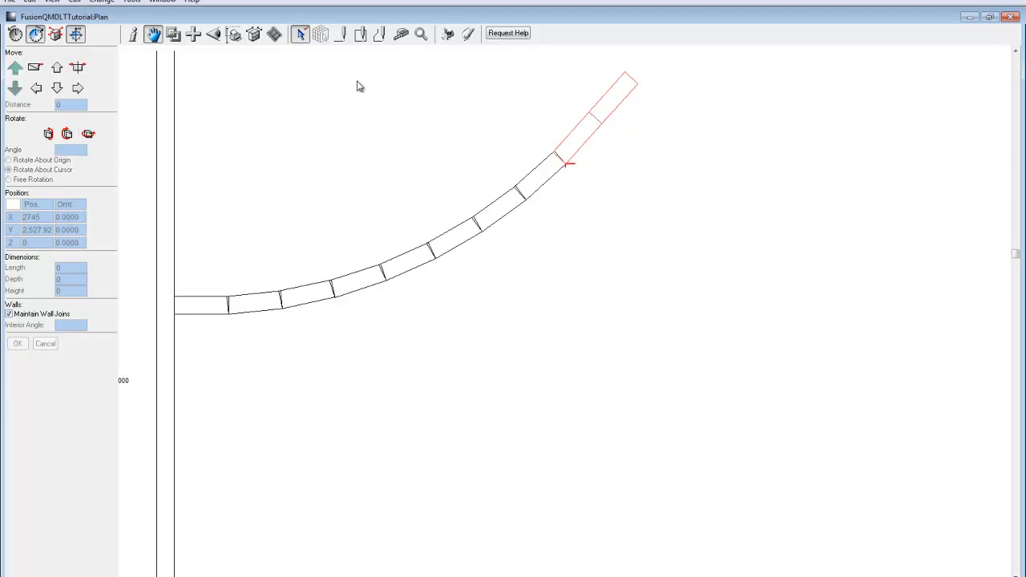
# Deselect the ninth box, move the cursor to its lower end corner, and rotate the tenth box by -6 degrees.
pyautogui.keyDown('shift'); pyautogui.moveTo(532, 84); pyautogui.dragTo(613, 186); pyautogui.keyUp('shift')
pyautogui.click(605, 124)
pyautogui.click(88, 134)
pyautogui.write('-6')
pyautogui.press('Return')
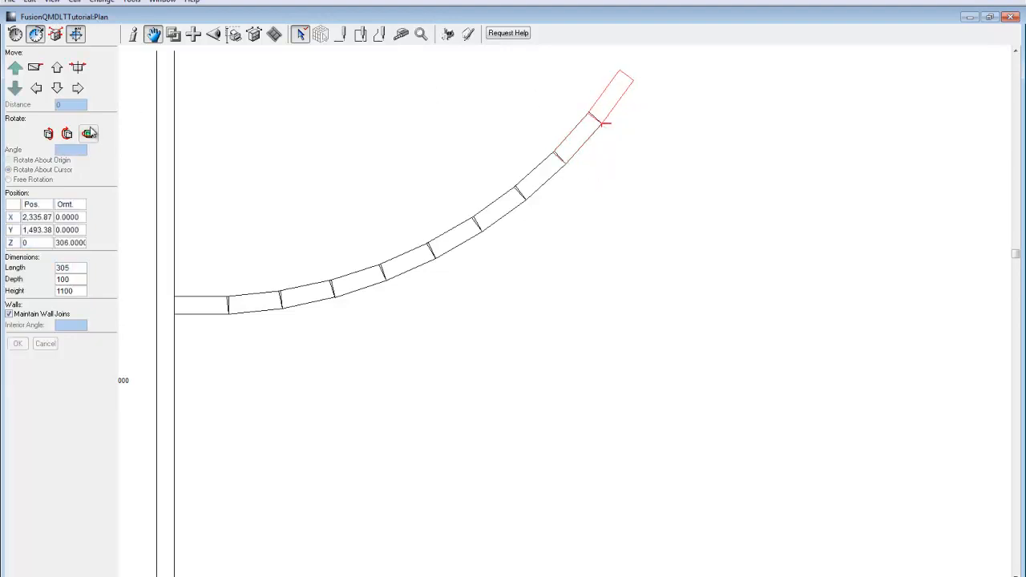
# Attach the cursor to the far end of the tenth box and duplicate that box to extend the curve.
pyautogui.scroll(3, 554, 293)
pyautogui.scroll(-1, 554, 294)
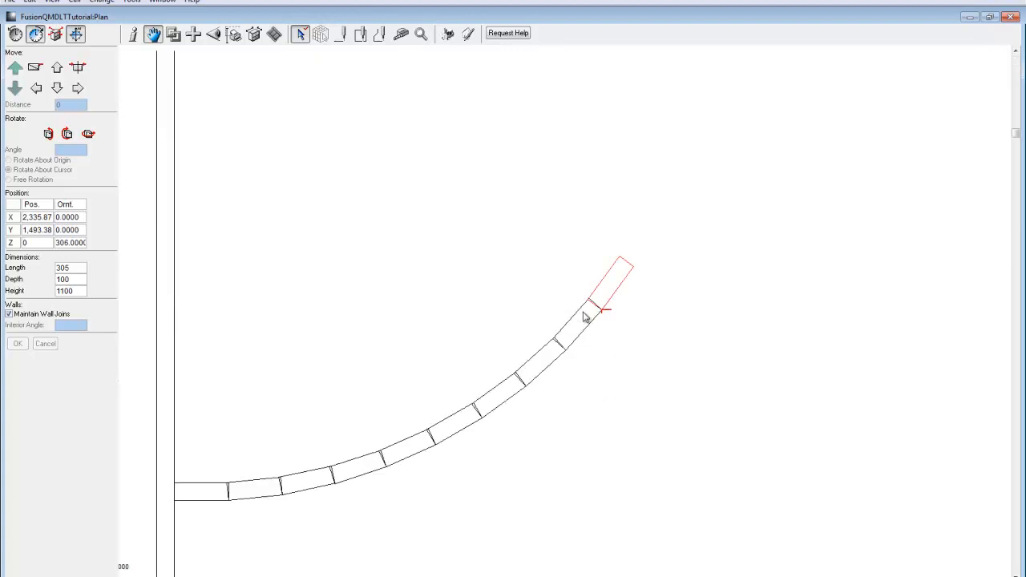
pyautogui.rightClick(611, 282)
pyautogui.moveTo(657, 275)
pyautogui.click(810, 274)
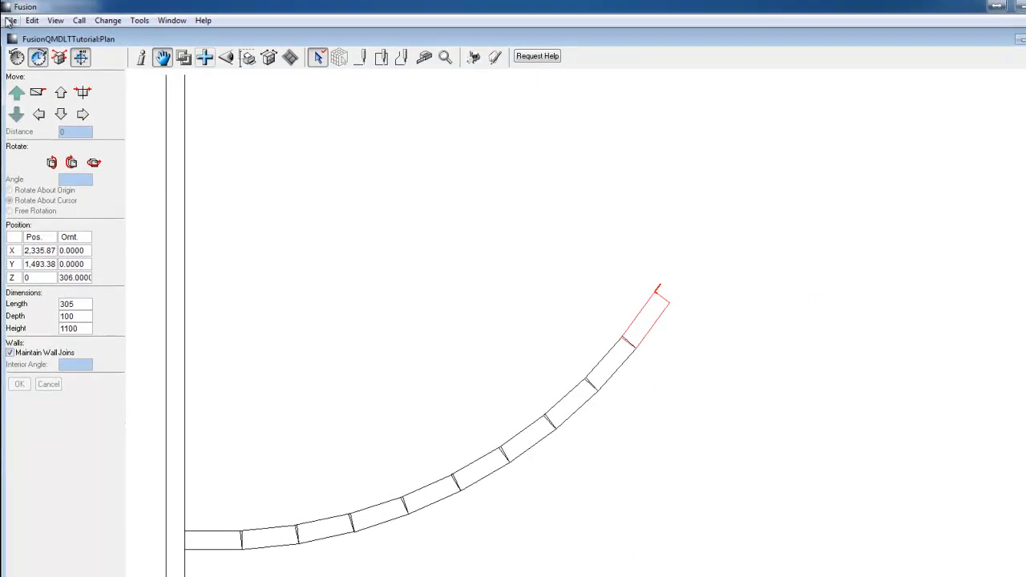
pyautogui.click(32, 20)
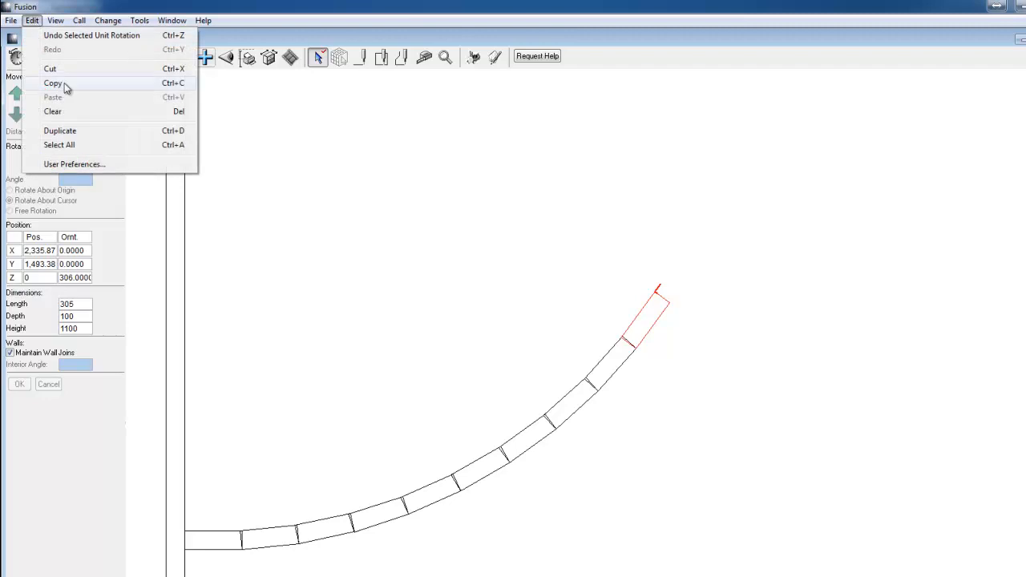
pyautogui.click(65, 132)
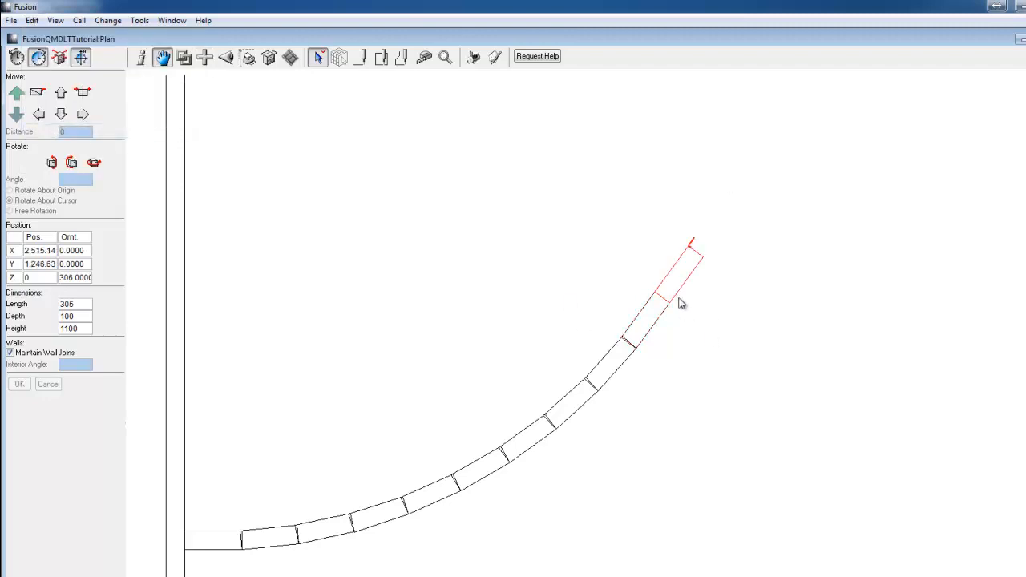
# Rotate the duplicated box by -6 degrees about its outer joint with the tenth box.
pyautogui.click(94, 163)
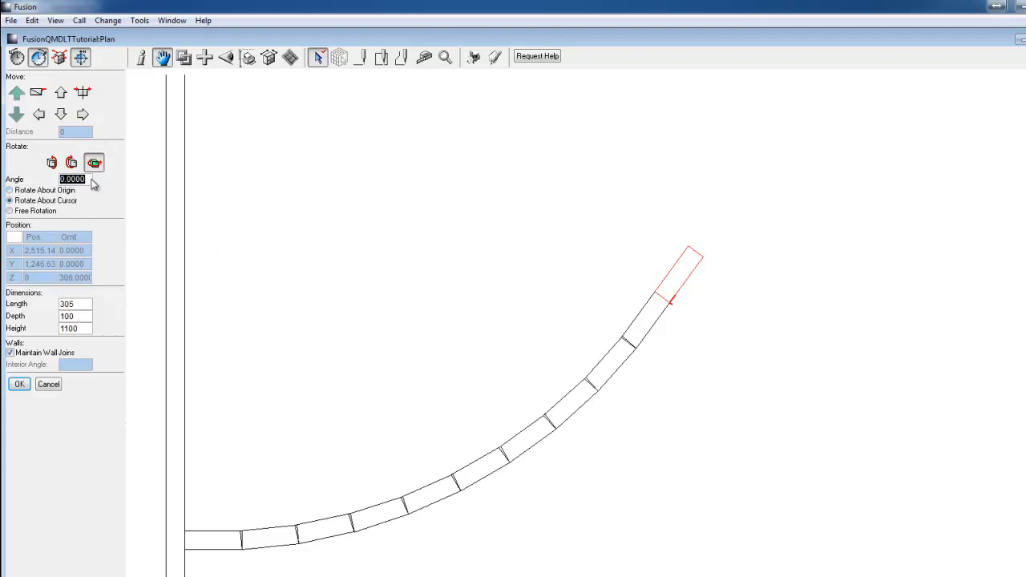
pyautogui.write('-6')
pyautogui.press('Return')
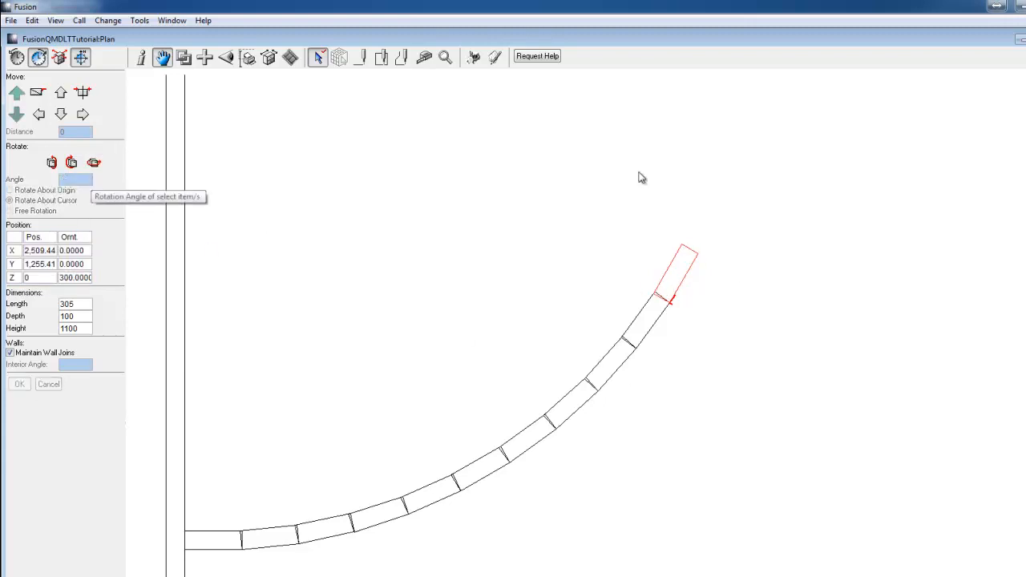
# Show the curved wall in perspective view and deselect the last box.
pyautogui.rightClick(280, 368)
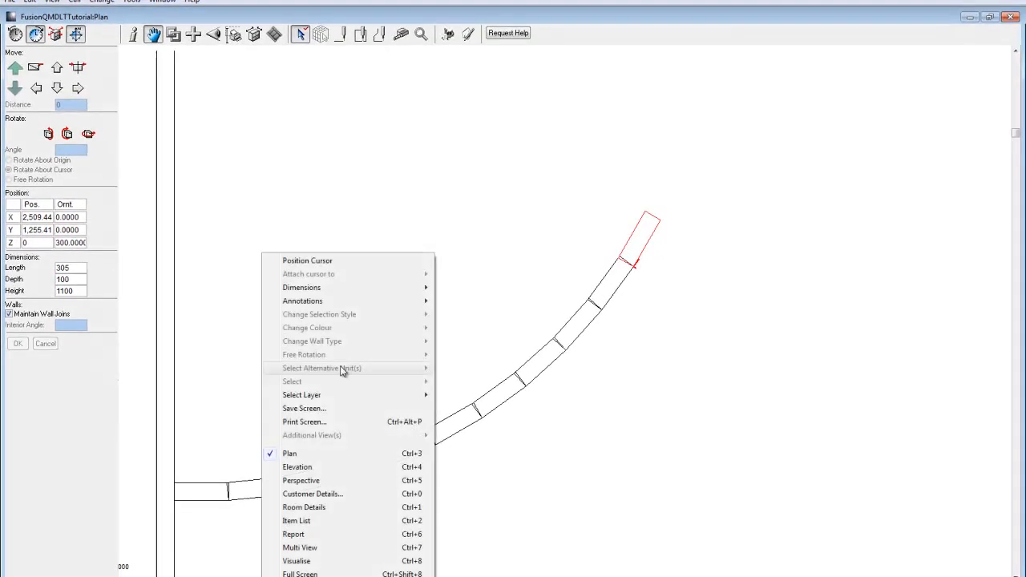
pyautogui.click(343, 527)
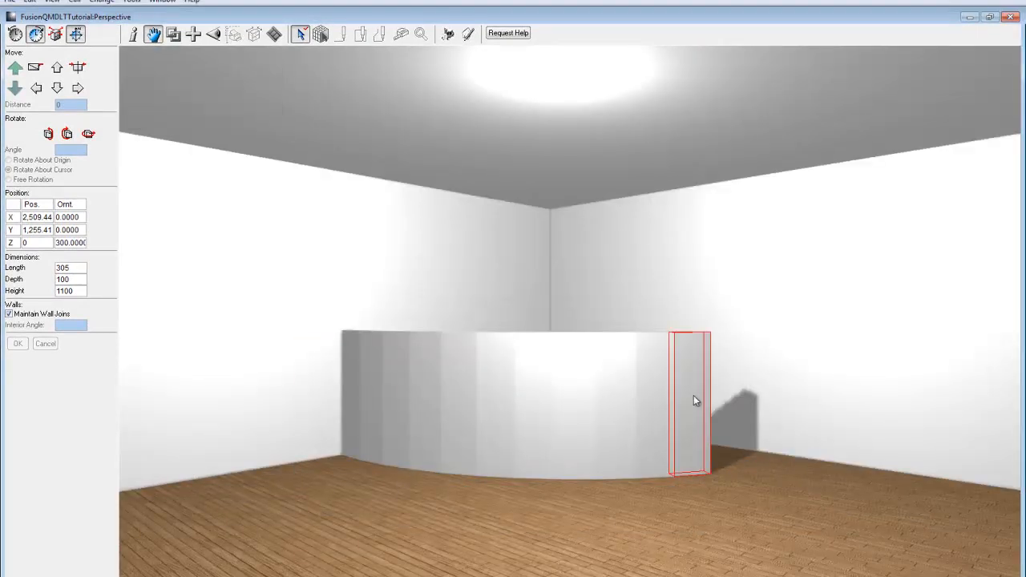
pyautogui.click(257, 286)
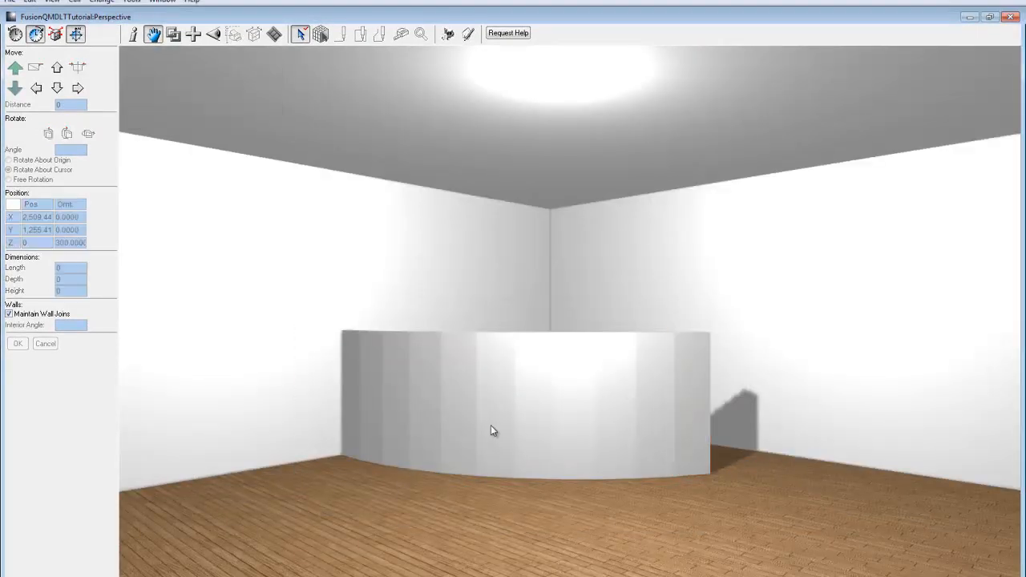
# Examine how the curved wall is divided by selecting individual boxes and then single surfaces.
pyautogui.click(374, 379)
pyautogui.click(399, 386)
pyautogui.click(440, 374)
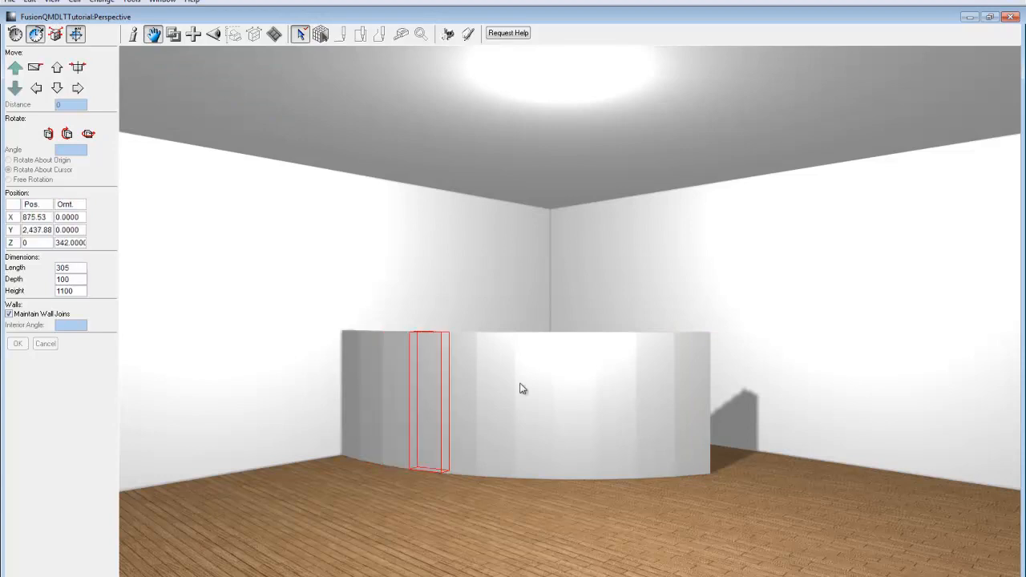
pyautogui.click(520, 384)
pyautogui.click(624, 394)
pyautogui.click(684, 391)
pyautogui.click(653, 399)
pyautogui.click(613, 409)
pyautogui.click(321, 35)
pyautogui.click(353, 416)
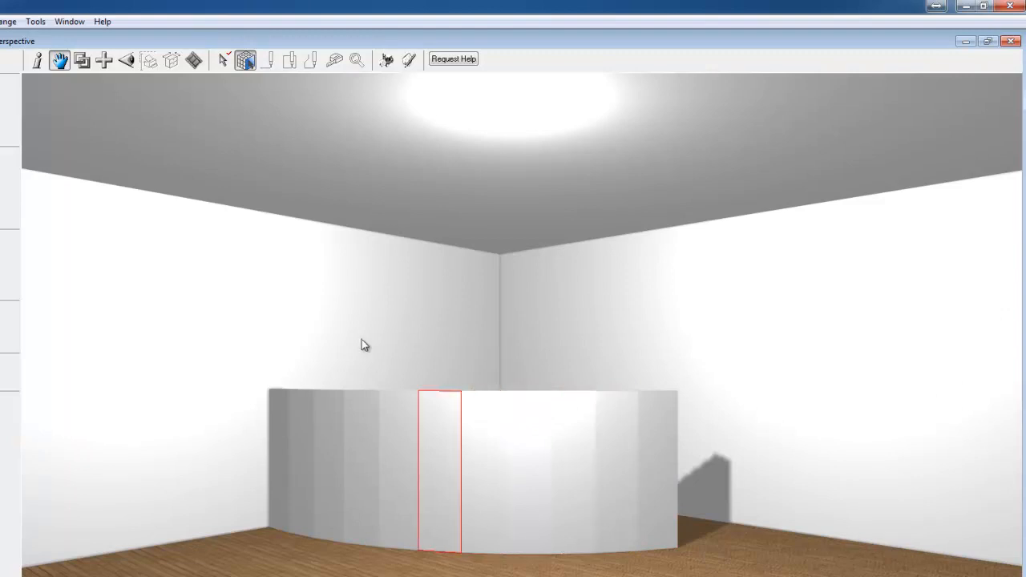
# Return to the plan view and start drawing a free-form shape item with a height of 1100.
pyautogui.rightClick(355, 326)
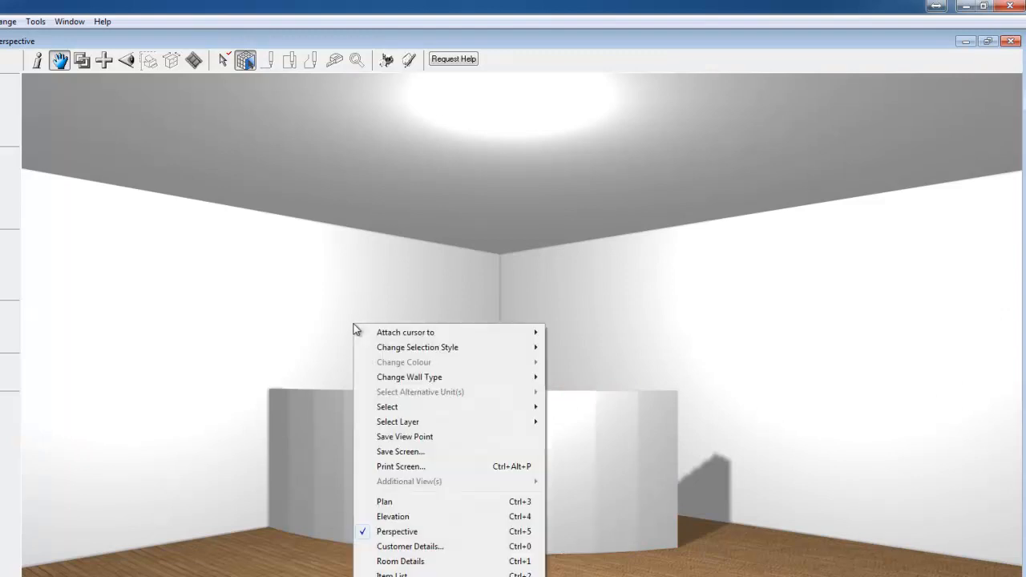
pyautogui.click(379, 502)
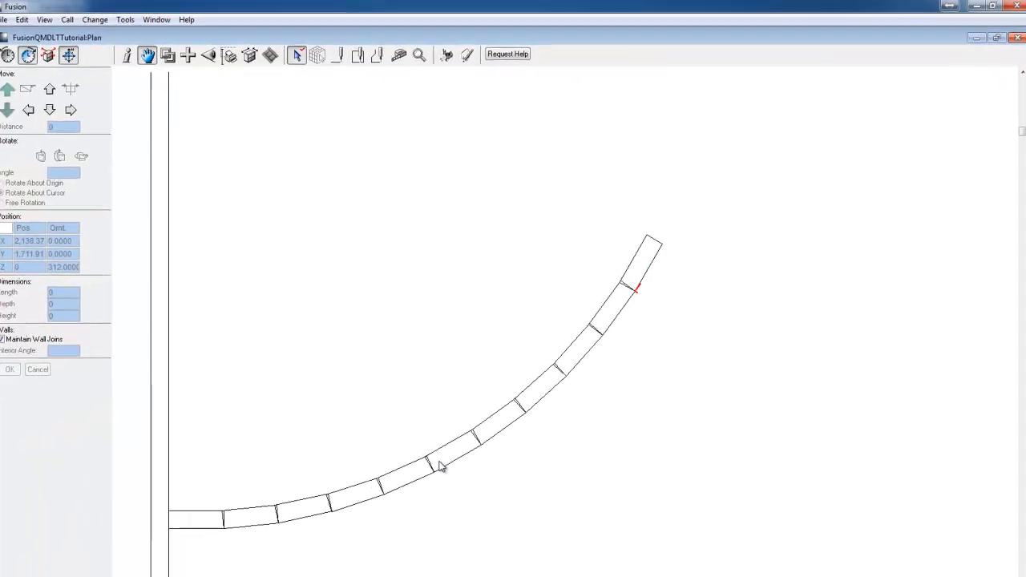
pyautogui.click(195, 53)
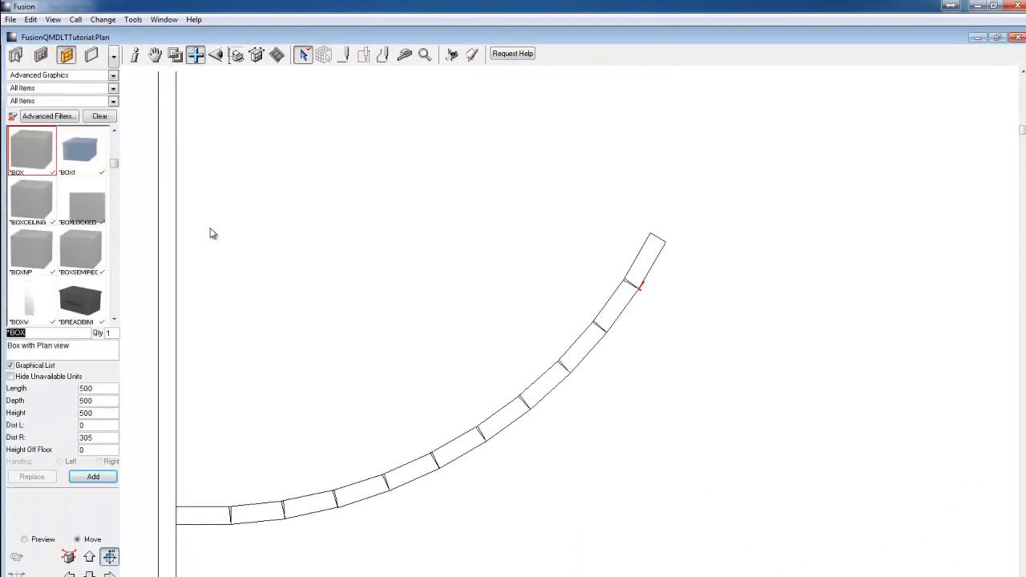
pyautogui.click(395, 52)
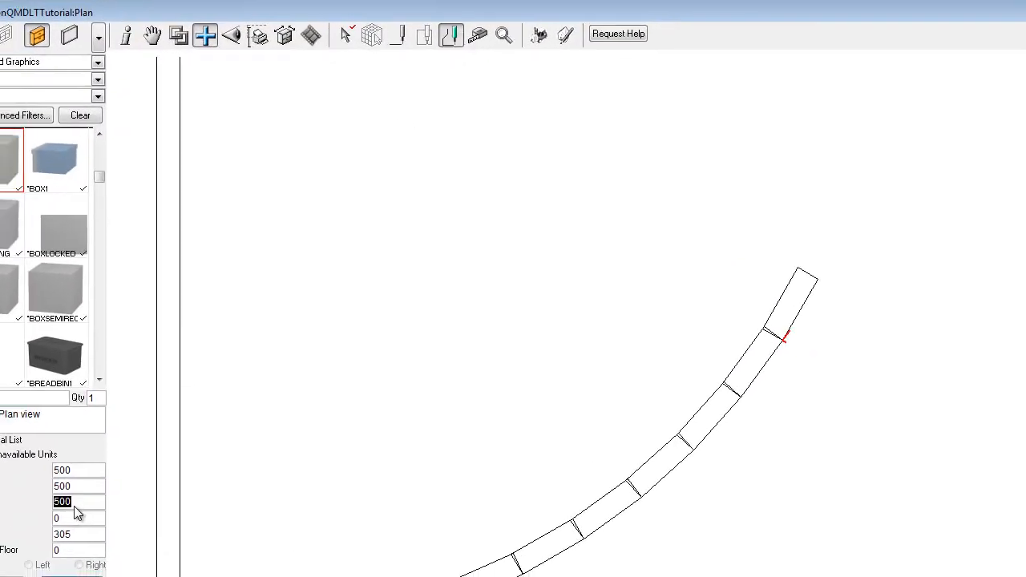
pyautogui.write('11100')
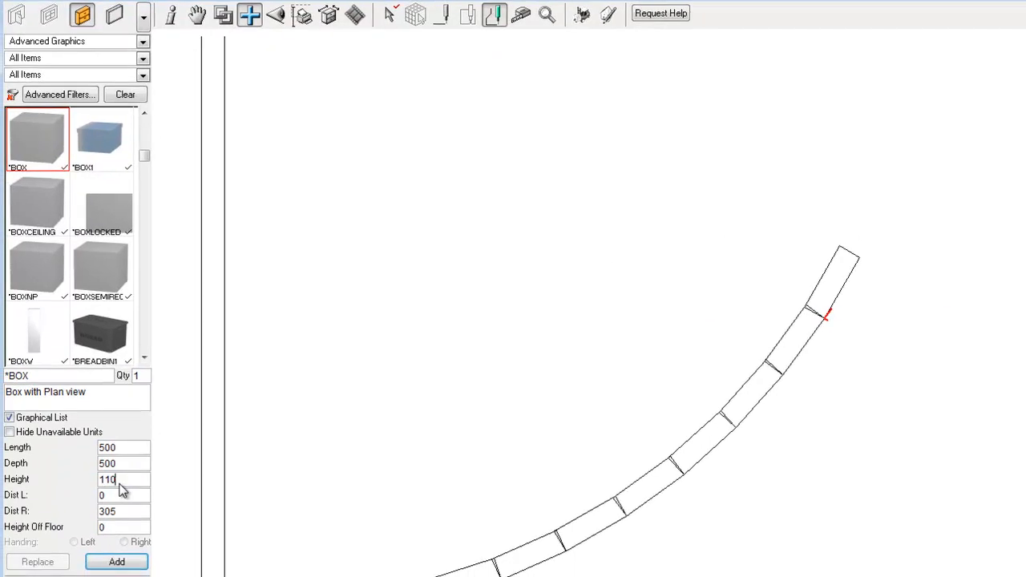
pyautogui.press('Tab')
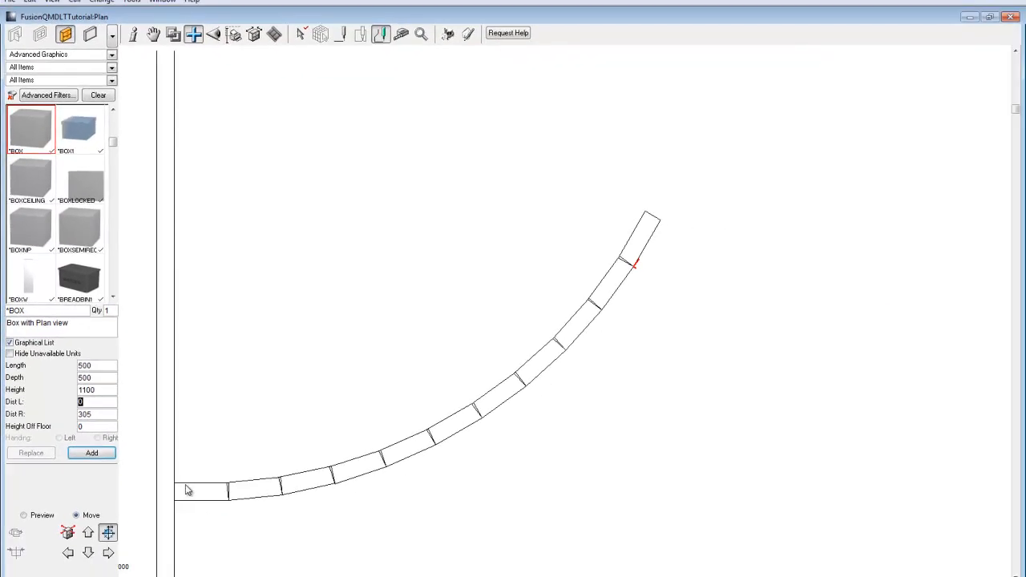
# Trace the outer edge of the curve corner by corner from the room wall, including the free end of the last box.
pyautogui.click(180, 502)
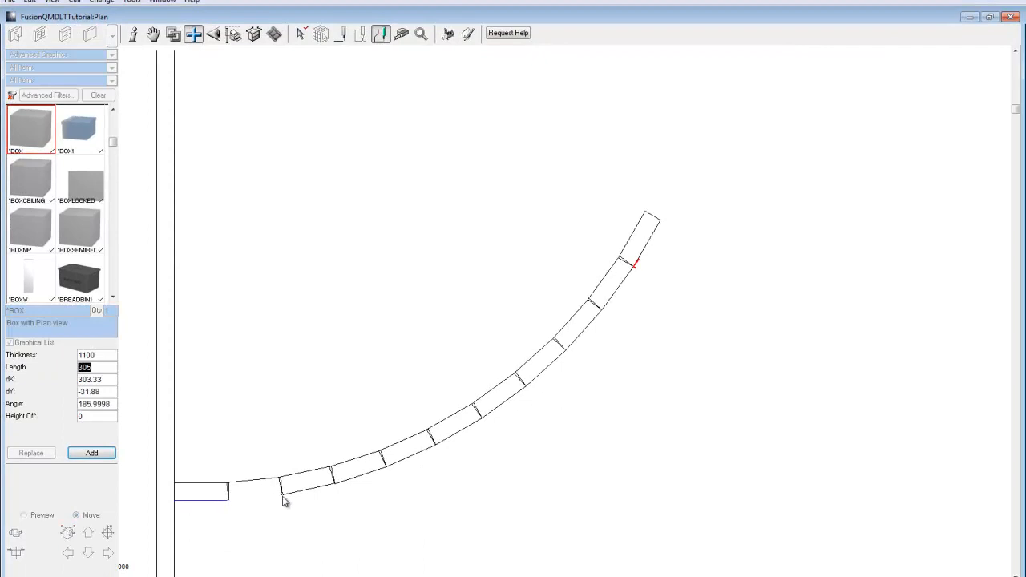
pyautogui.click(386, 470)
pyautogui.click(441, 444)
pyautogui.click(481, 416)
pyautogui.click(526, 384)
pyautogui.click(565, 350)
pyautogui.click(604, 312)
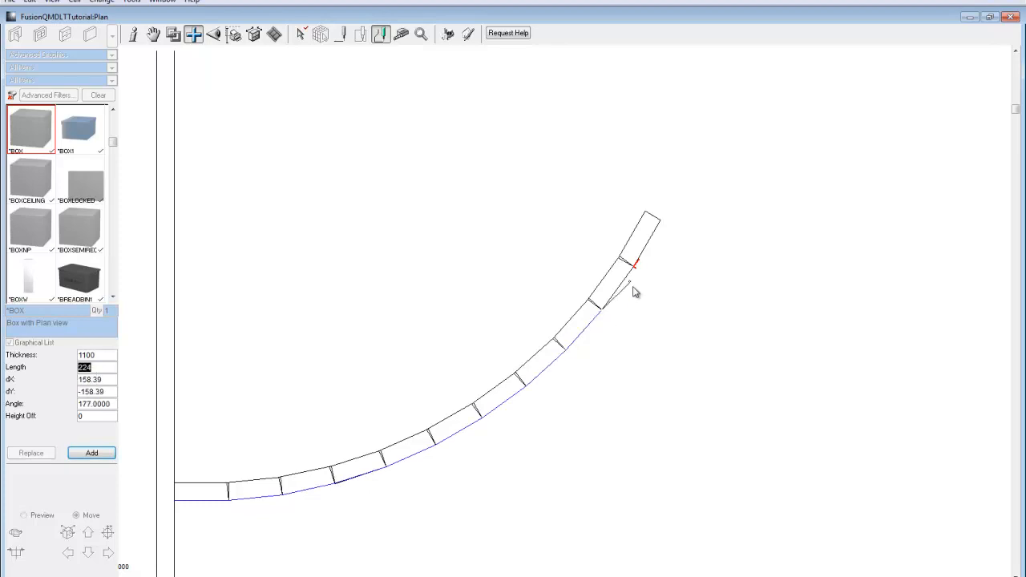
pyautogui.click(635, 271)
pyautogui.click(661, 221)
pyautogui.click(646, 212)
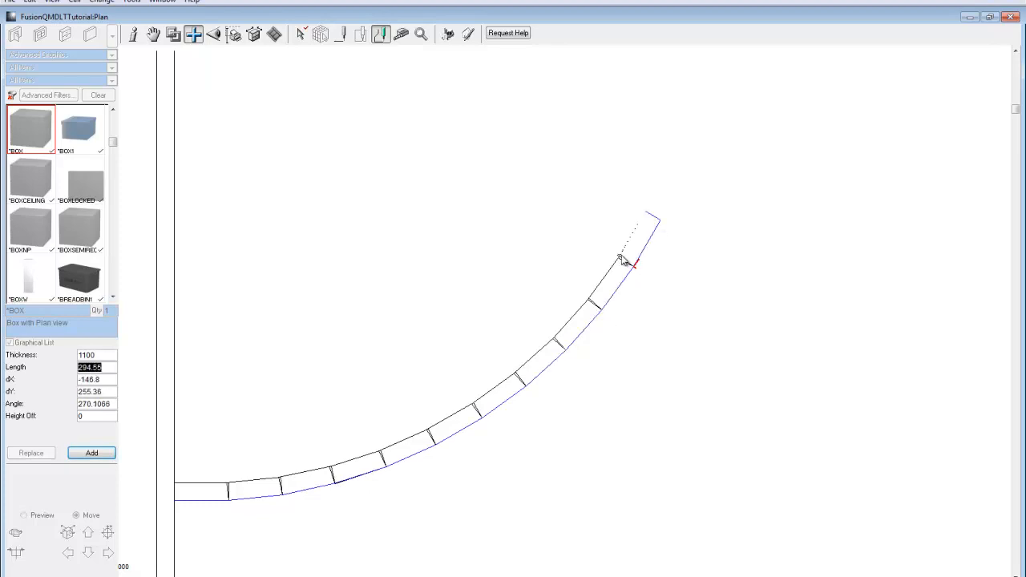
# Trace the inner edge of the curve corner by corner back to the room wall and close the outline.
pyautogui.click(622, 258)
pyautogui.click(589, 305)
pyautogui.click(554, 343)
pyautogui.click(517, 378)
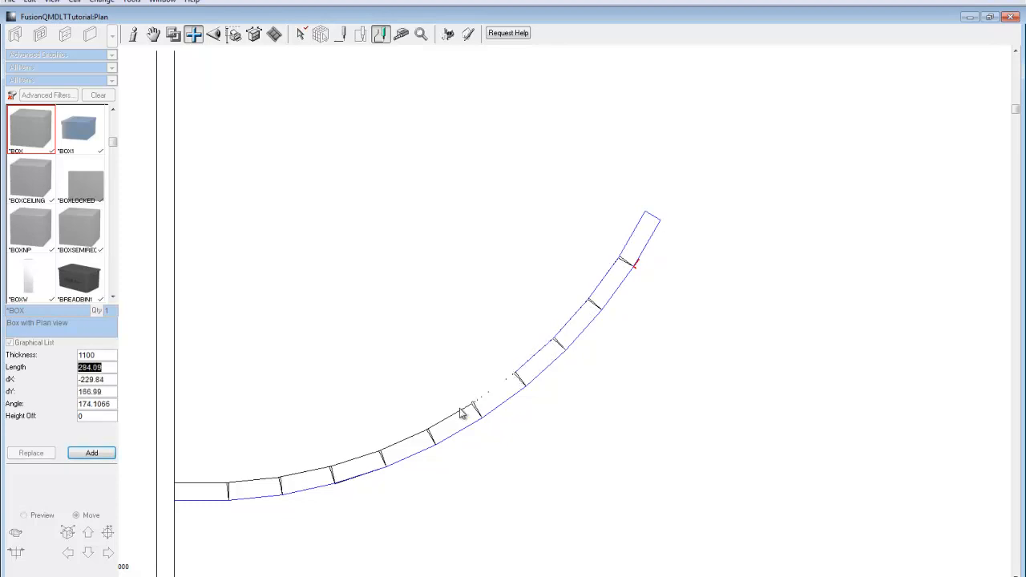
pyautogui.click(476, 411)
pyautogui.click(428, 436)
pyautogui.click(378, 458)
pyautogui.click(331, 472)
pyautogui.click(281, 481)
pyautogui.click(229, 485)
pyautogui.click(175, 483)
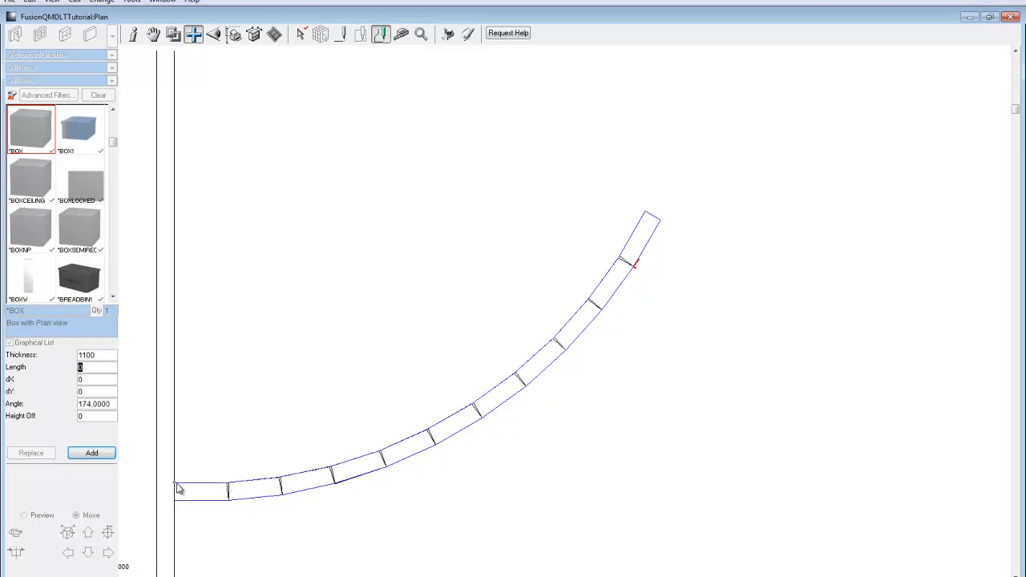
pyautogui.click(175, 502)
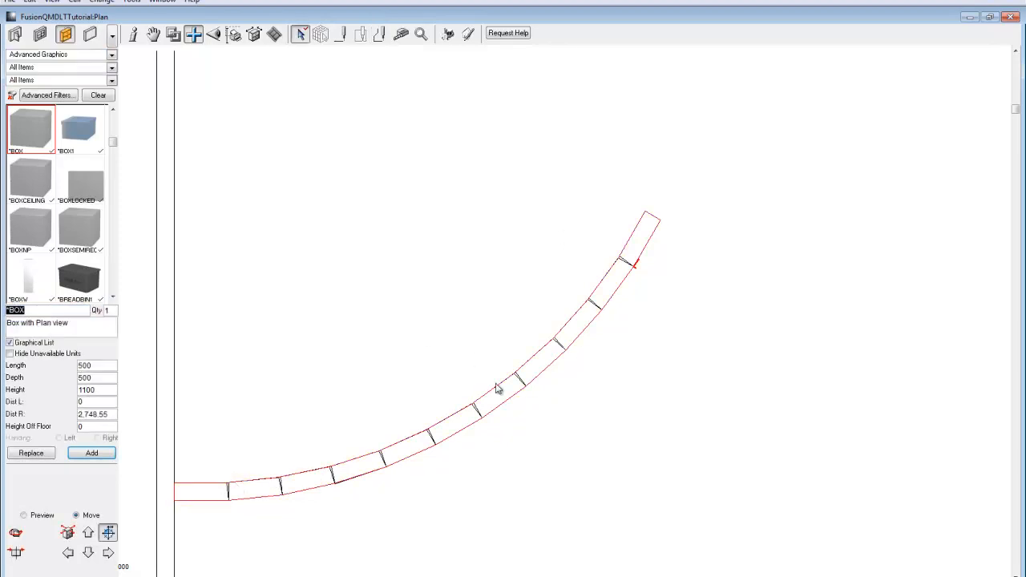
# Delete all the original boxes inside the traced outline, leaving only the single curved shape.
pyautogui.moveTo(150, 324); pyautogui.dragTo(685, 546)
pyautogui.press('Delete')
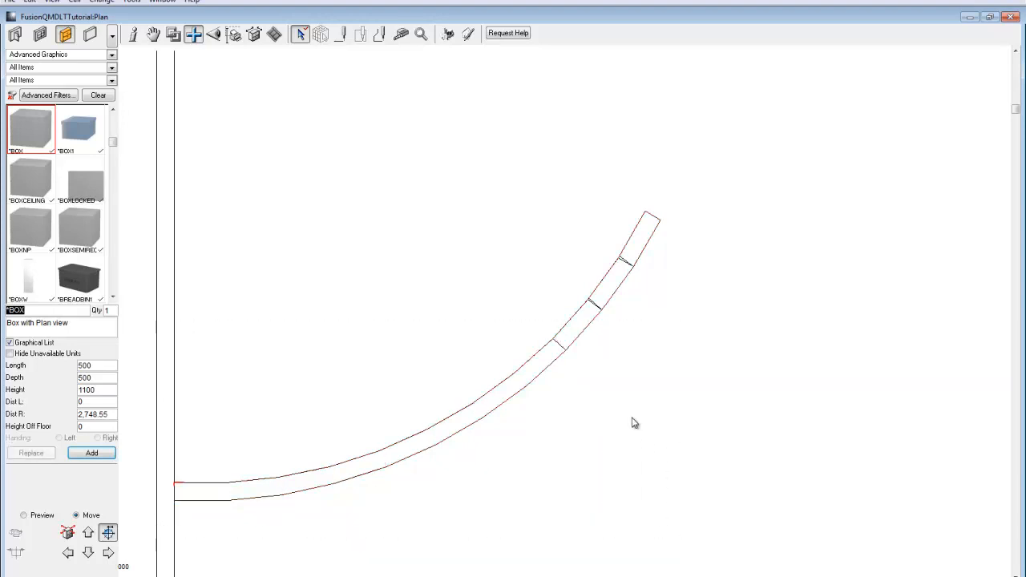
pyautogui.moveTo(466, 106); pyautogui.dragTo(745, 433)
pyautogui.press('Delete')
# Show the perspective view and select all the outer faces of the curved wall as surfaces.
pyautogui.rightClick(380, 166)
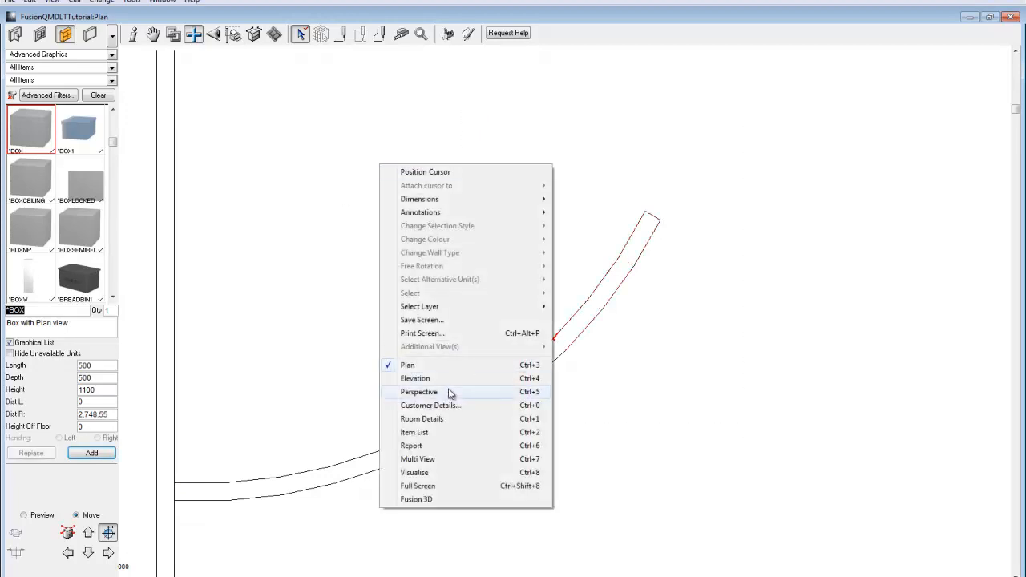
pyautogui.click(450, 392)
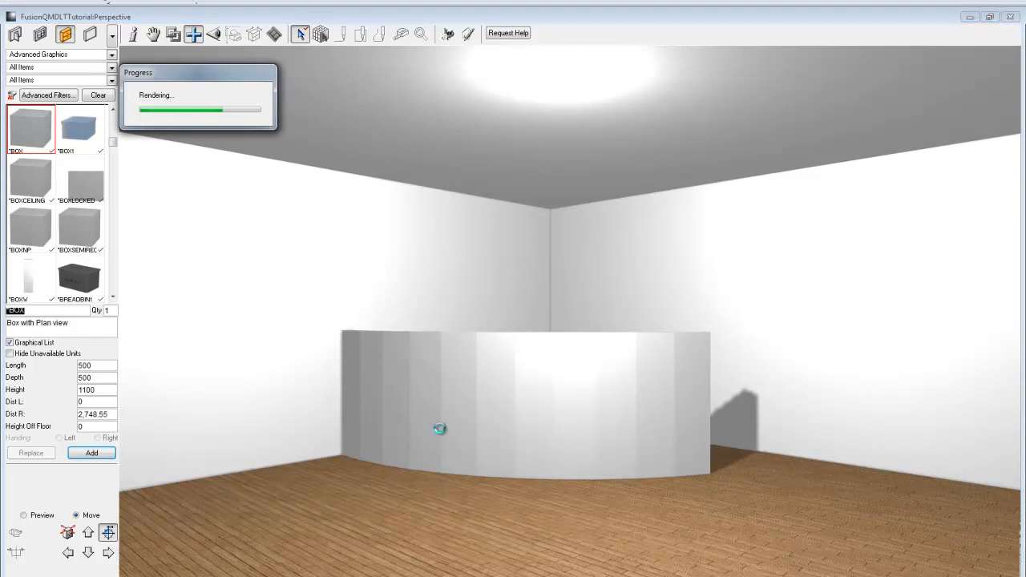
pyautogui.click(321, 33)
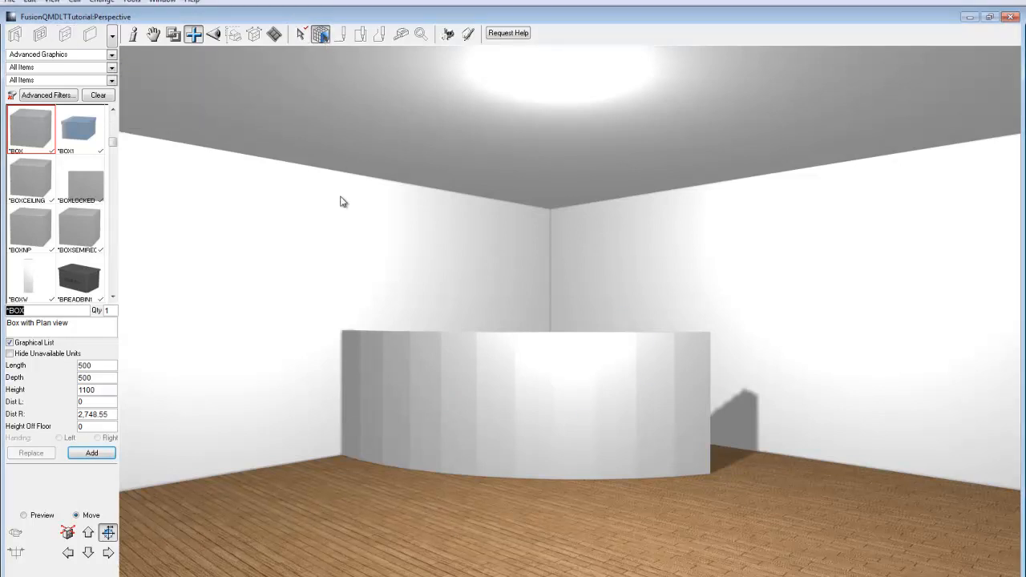
pyautogui.moveTo(349, 358)
pyautogui.mouseDown()
pyautogui.moveTo(543, 424)
pyautogui.moveTo(694, 441)
pyautogui.mouseUp()
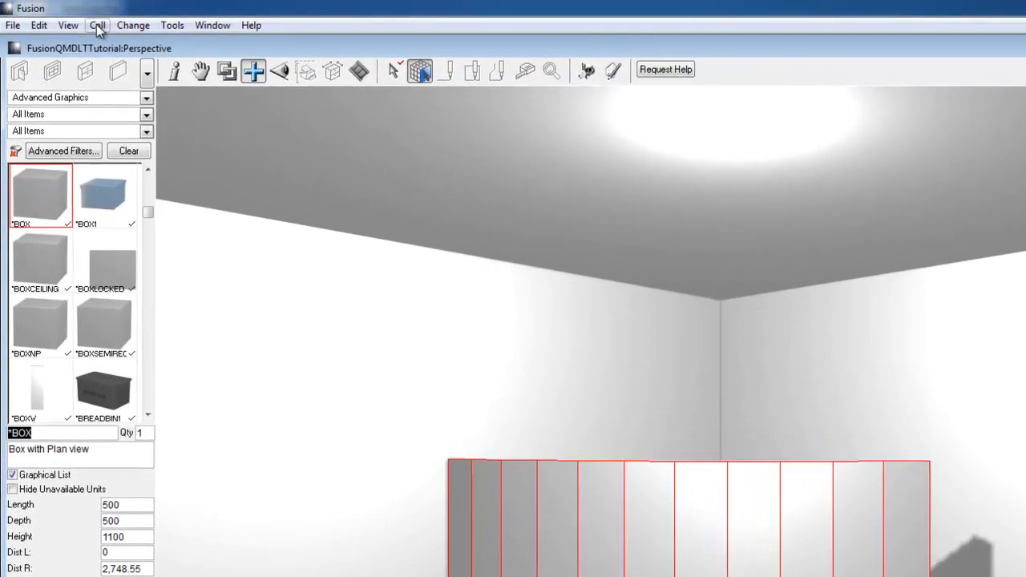
# Open the Non Planar Surface Covering settings for the selected faces and choose the Fusion Tiles catalogue.
pyautogui.click(96, 23)
pyautogui.click(152, 317)
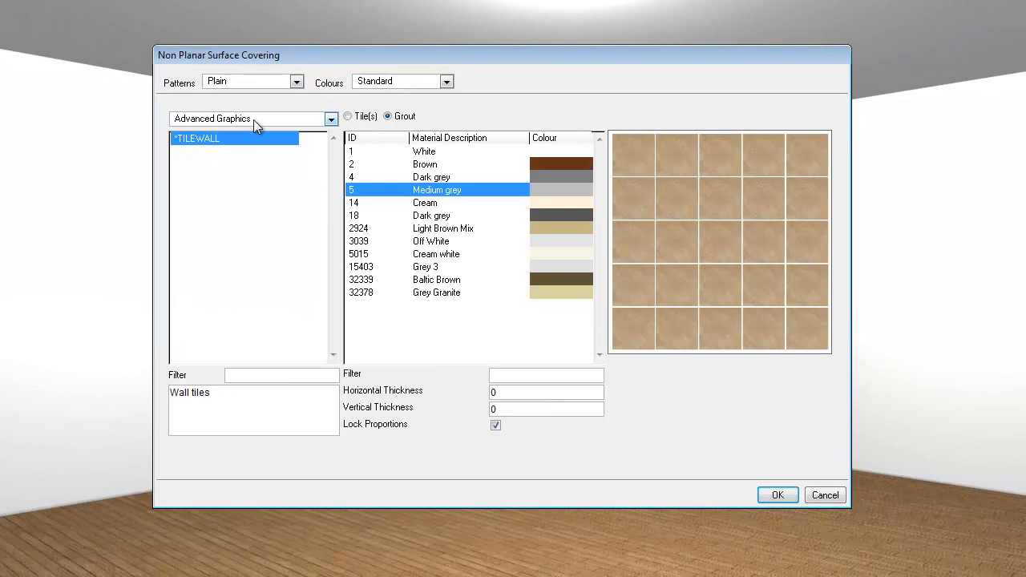
pyautogui.click(253, 120)
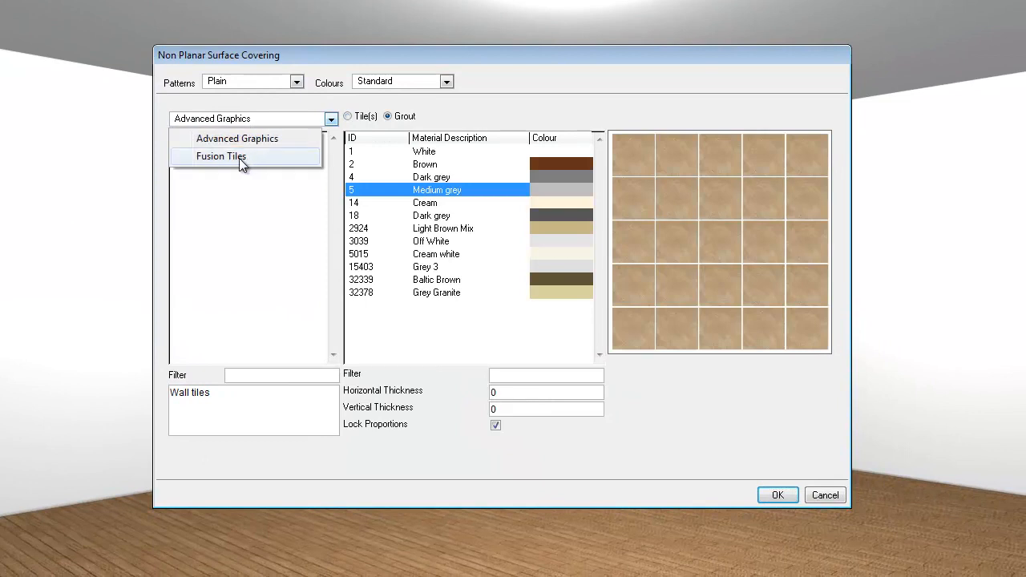
pyautogui.click(241, 157)
pyautogui.click(569, 311)
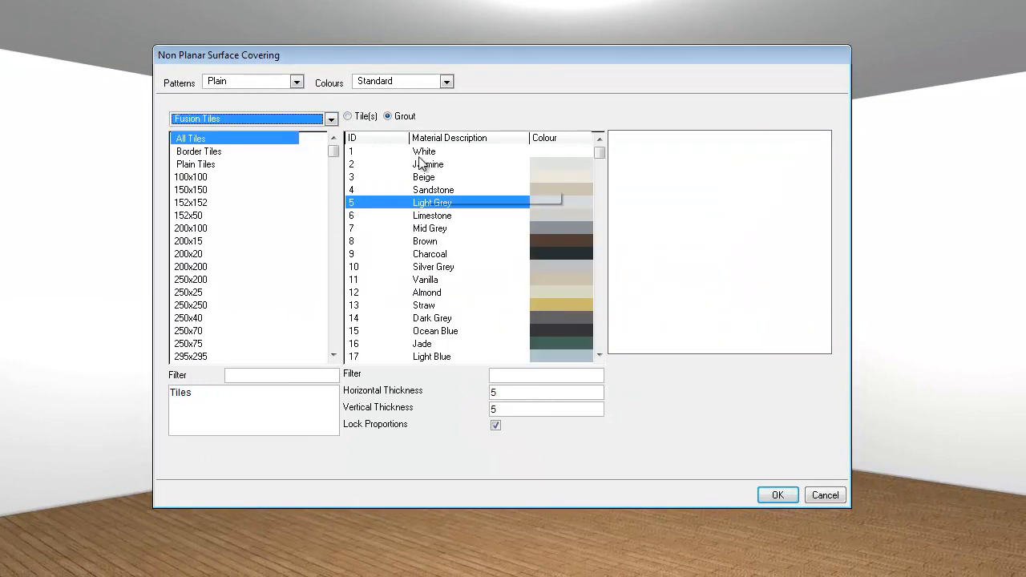
# Add material 1004 Regal Matt Grey as the tile for the surface covering.
pyautogui.click(348, 116)
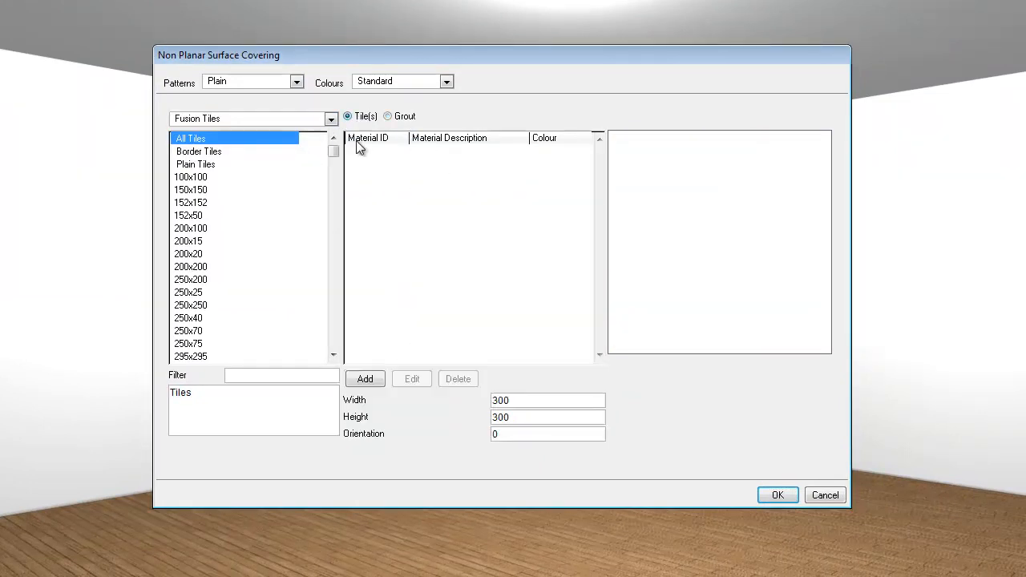
pyautogui.click(366, 379)
pyautogui.click(430, 225)
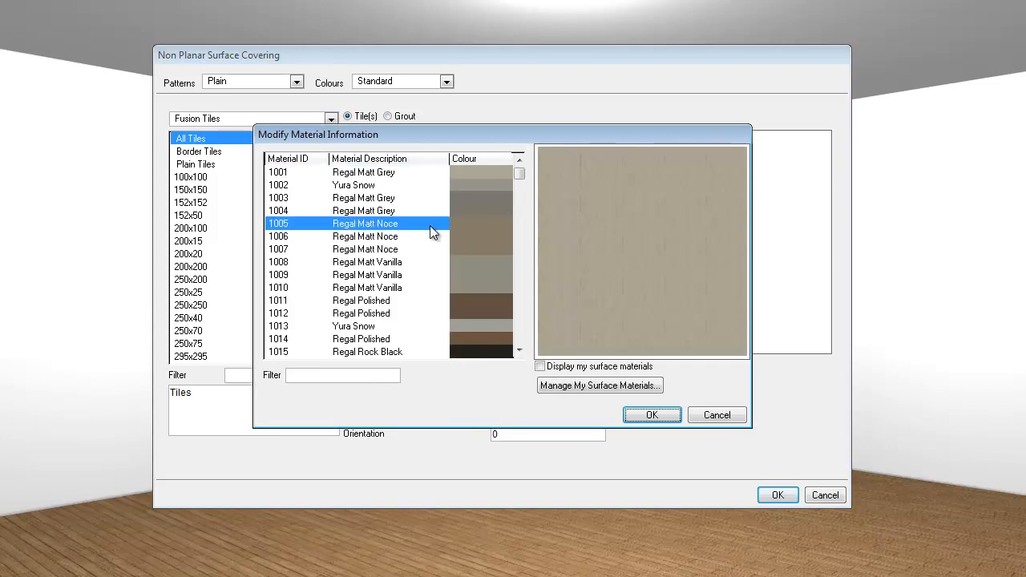
pyautogui.click(437, 211)
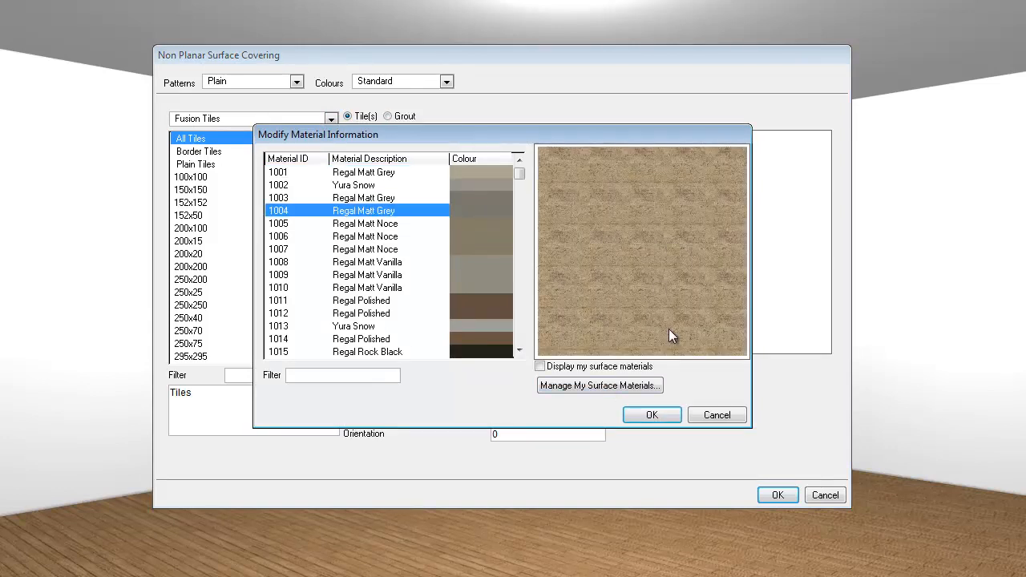
pyautogui.click(653, 414)
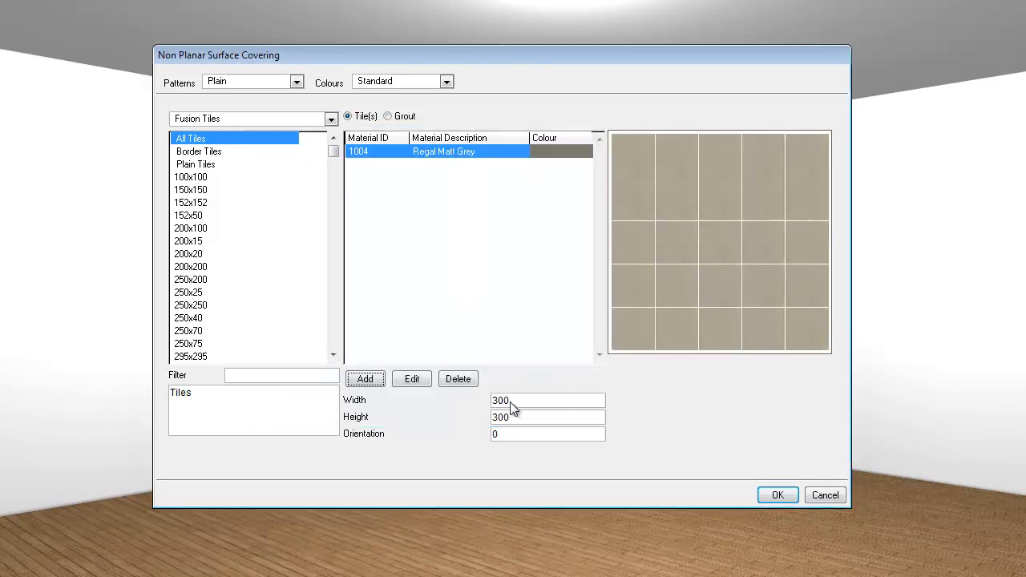
# Set the grout to 9 Charcoal and apply the tile covering to the selected faces.
pyautogui.click(393, 117)
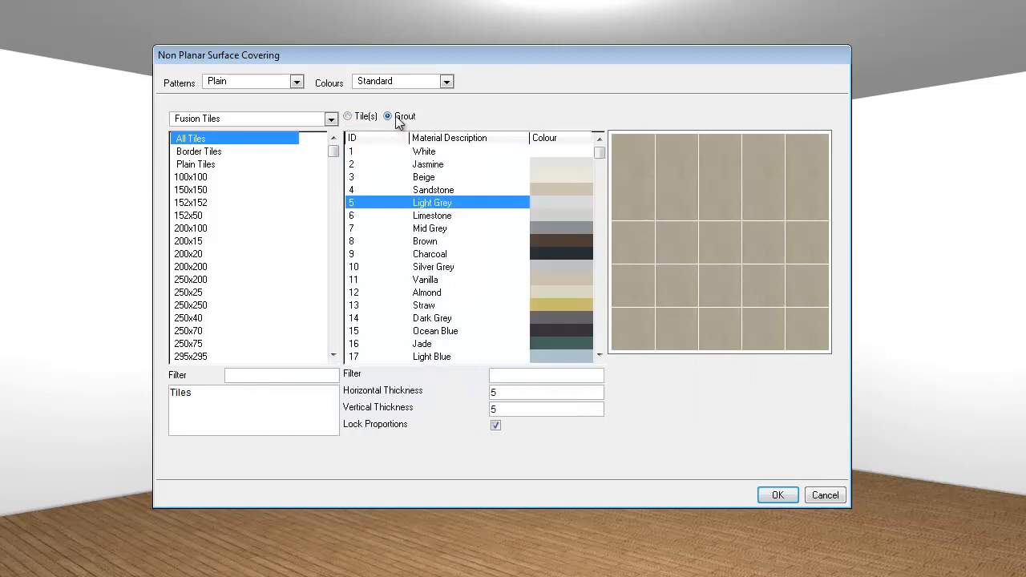
pyautogui.click(514, 255)
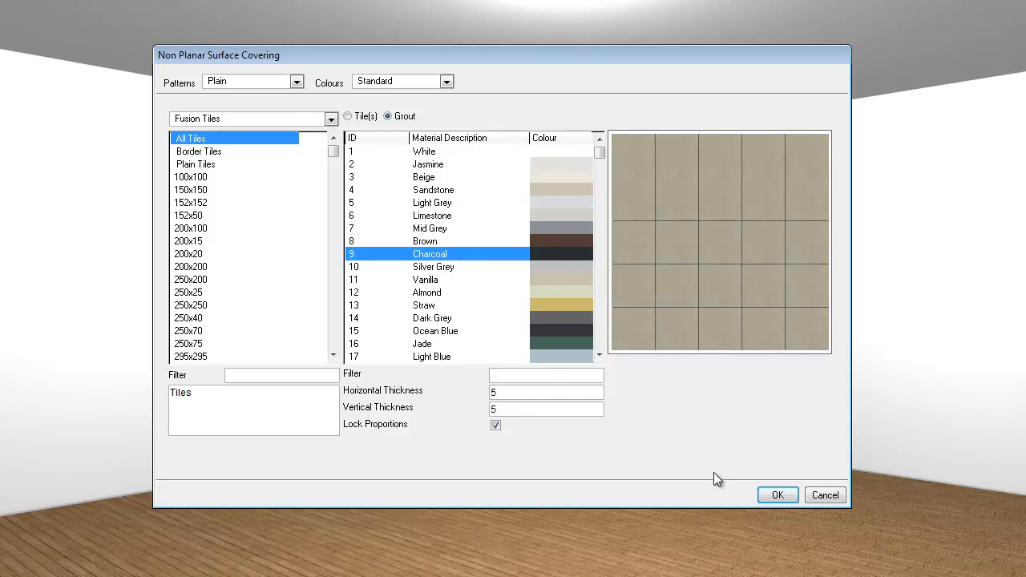
pyautogui.click(769, 494)
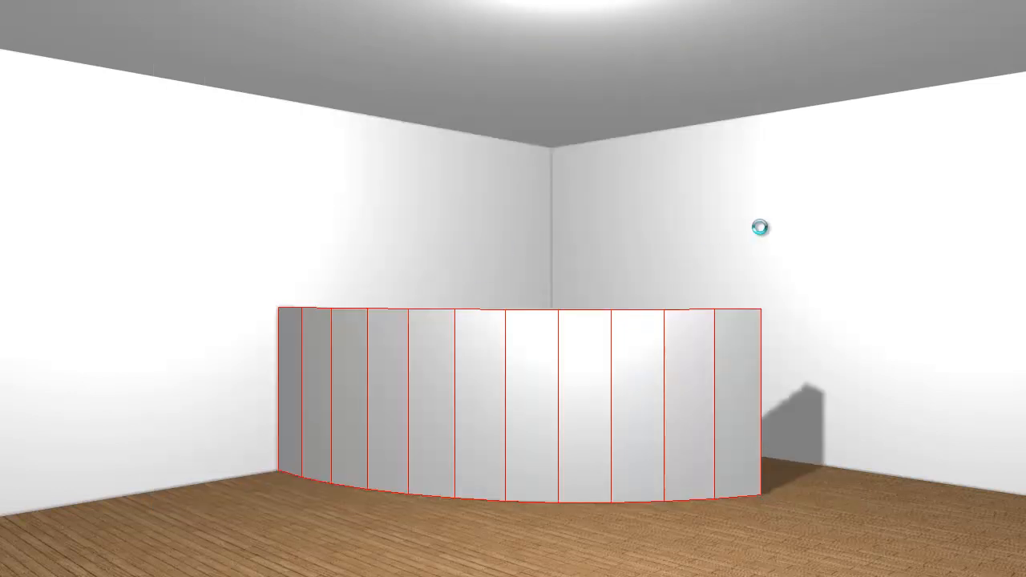